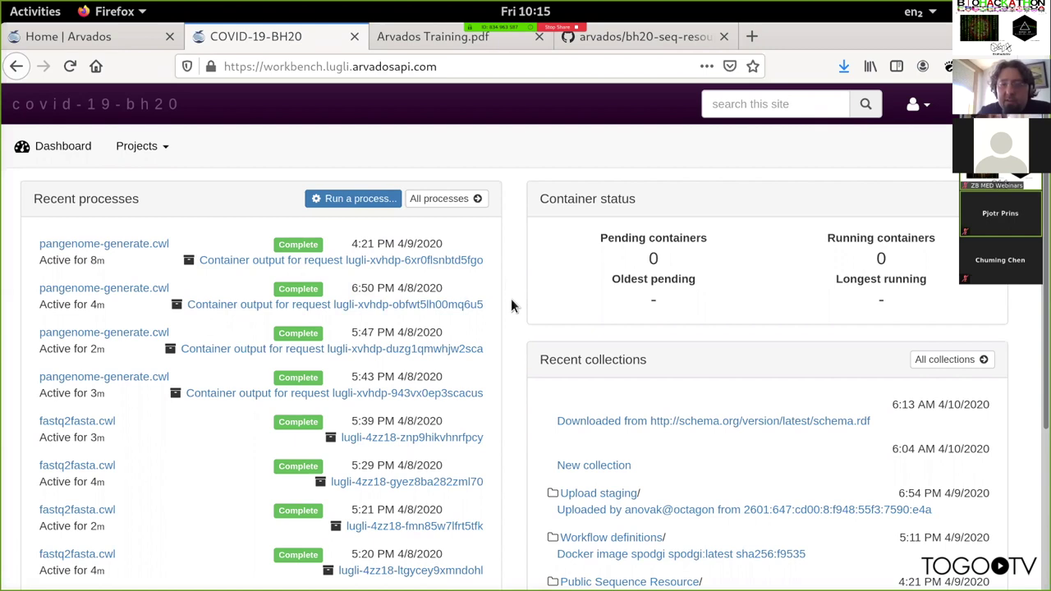
- Look over the dashboard's recent processes and collections, and open the COVID-19-BH20 Shared Project
{"action": "scroll", "coordinate": [511, 302], "scroll_direction": "down", "scroll_amount": 5}
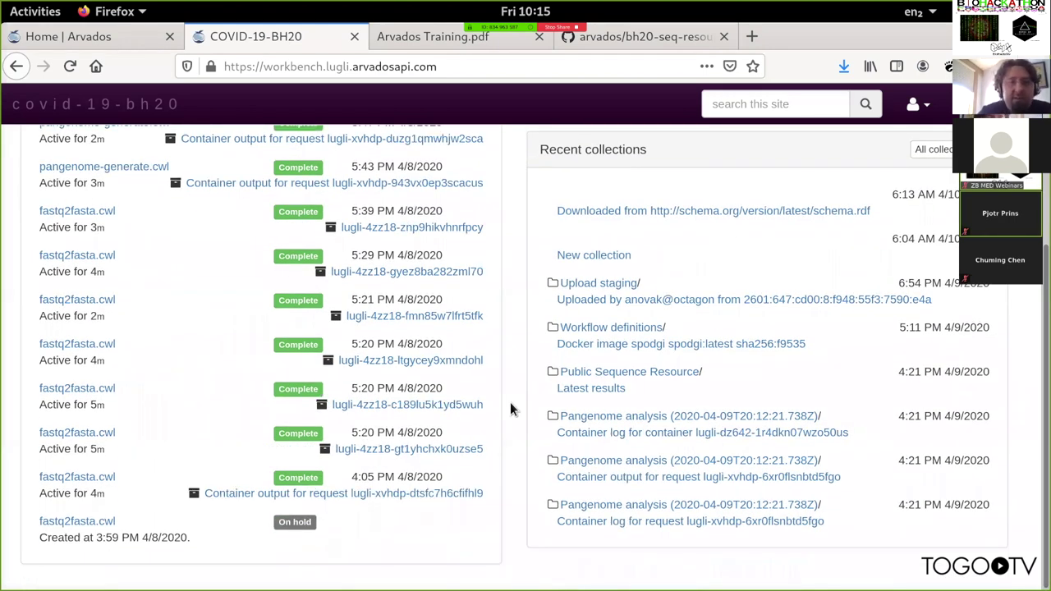
{"action": "scroll", "coordinate": [510, 408], "scroll_direction": "up", "scroll_amount": 5}
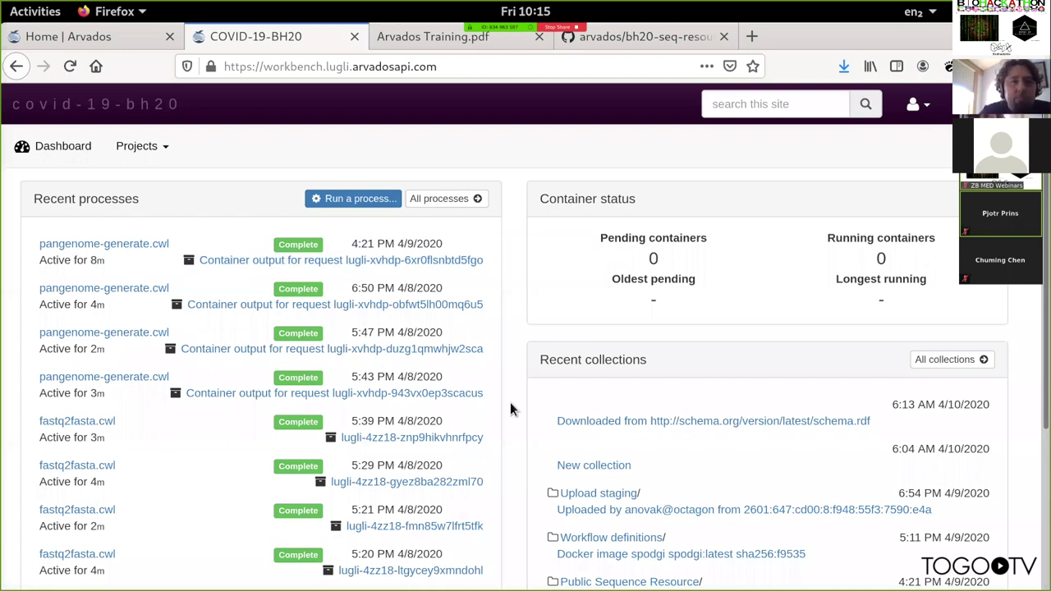
{"action": "left_click", "coordinate": [153, 153]}
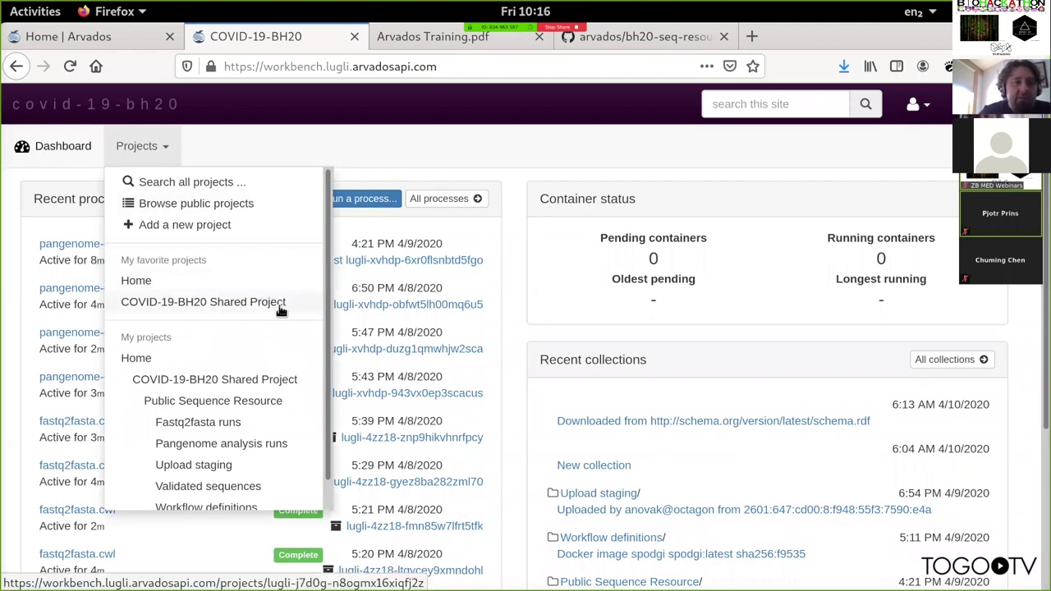
{"action": "left_click", "coordinate": [207, 310]}
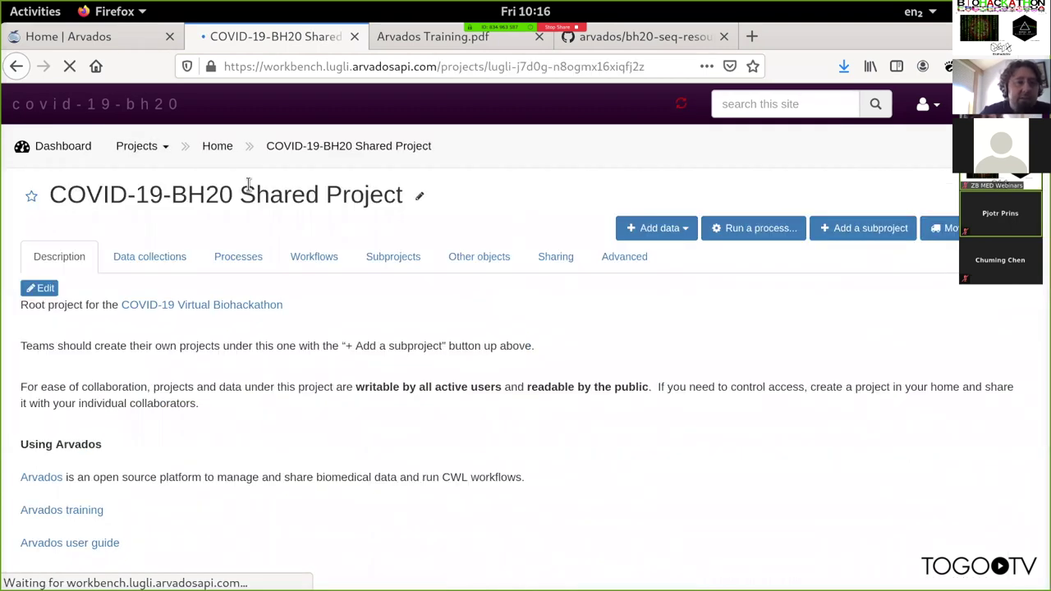
{"action": "left_click", "coordinate": [152, 148]}
{"action": "left_click", "coordinate": [152, 154]}
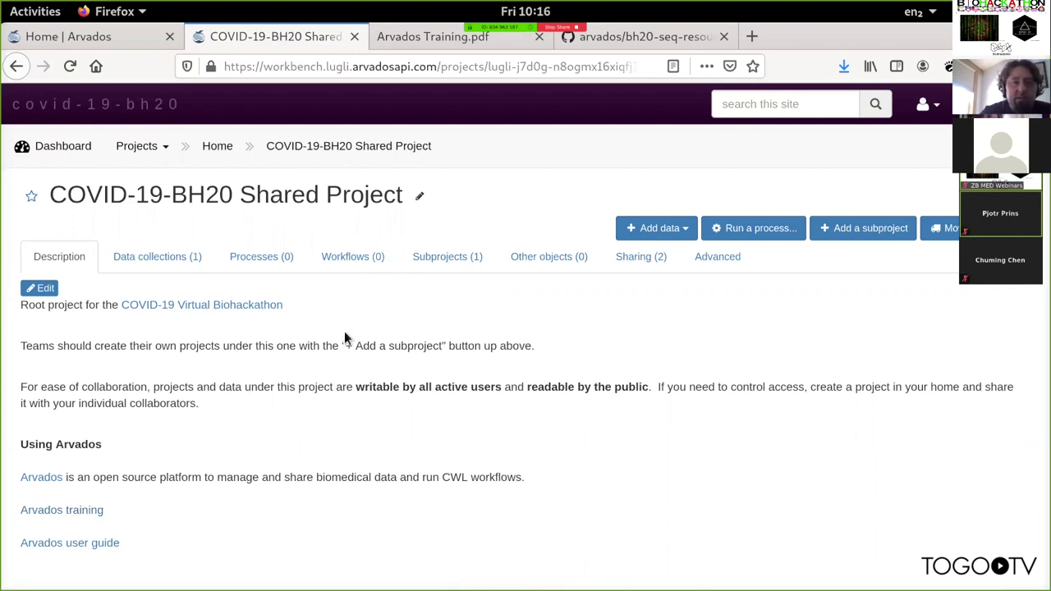
- Open the Public Sequence Resource subproject, read its description through to the workflow update command, and list its subprojects
{"action": "left_click", "coordinate": [456, 262]}
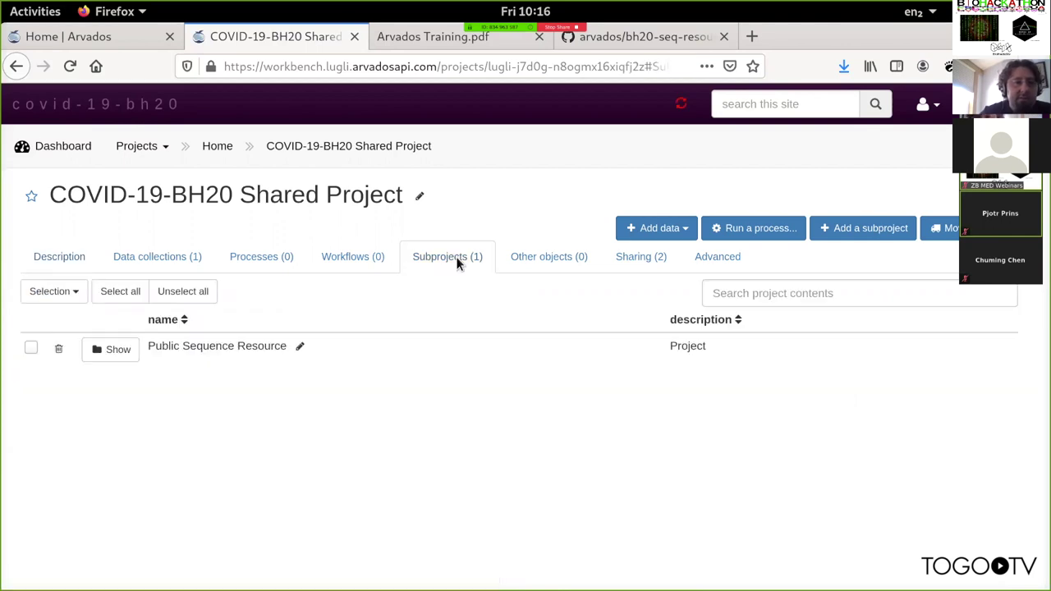
{"action": "left_click", "coordinate": [117, 351]}
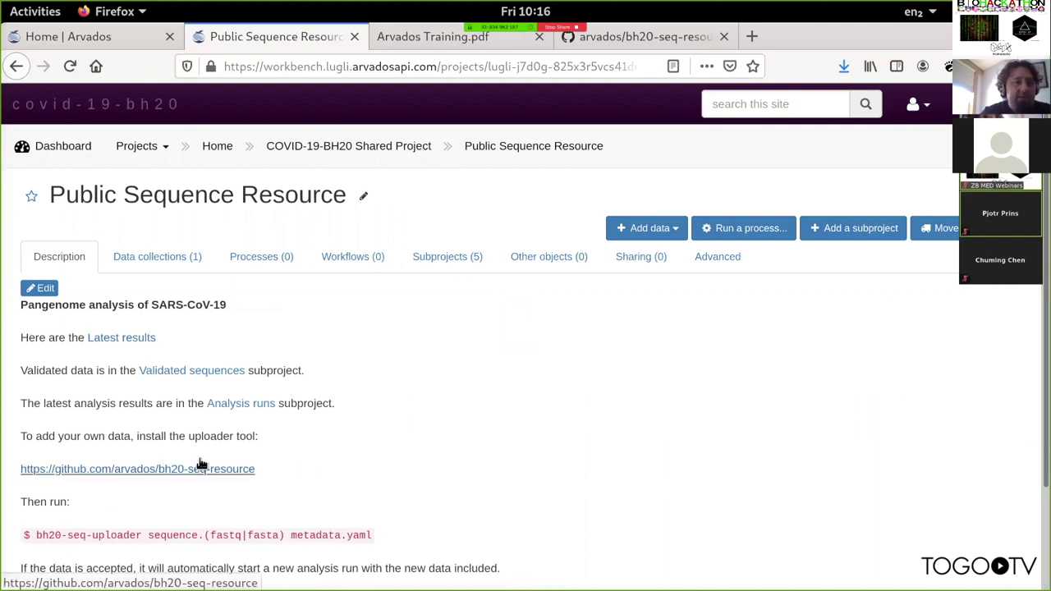
{"action": "scroll", "coordinate": [338, 431], "scroll_direction": "down", "scroll_amount": 3}
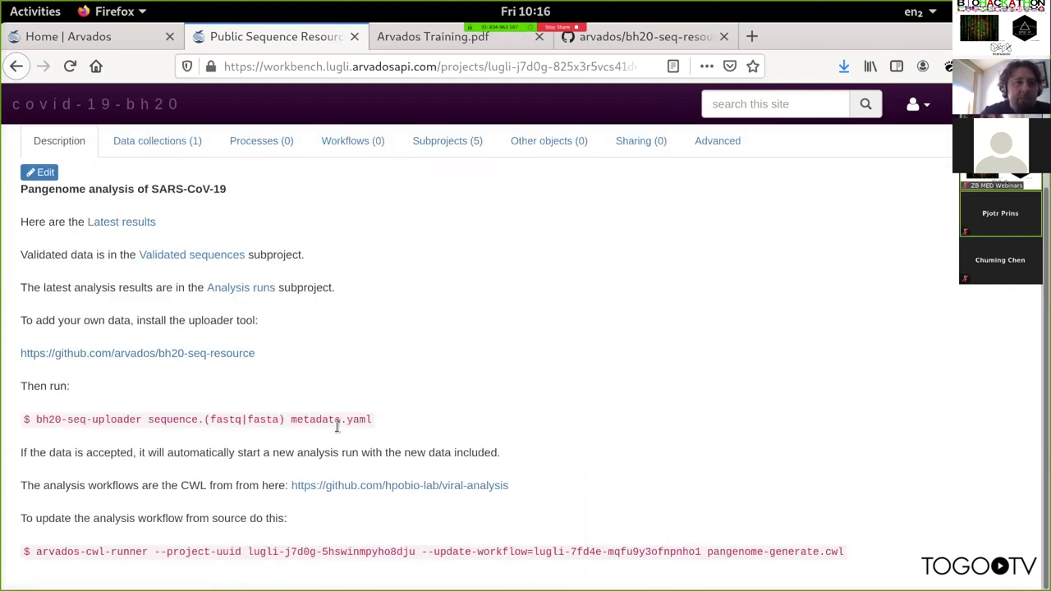
{"action": "scroll", "coordinate": [336, 426], "scroll_direction": "up", "scroll_amount": 3}
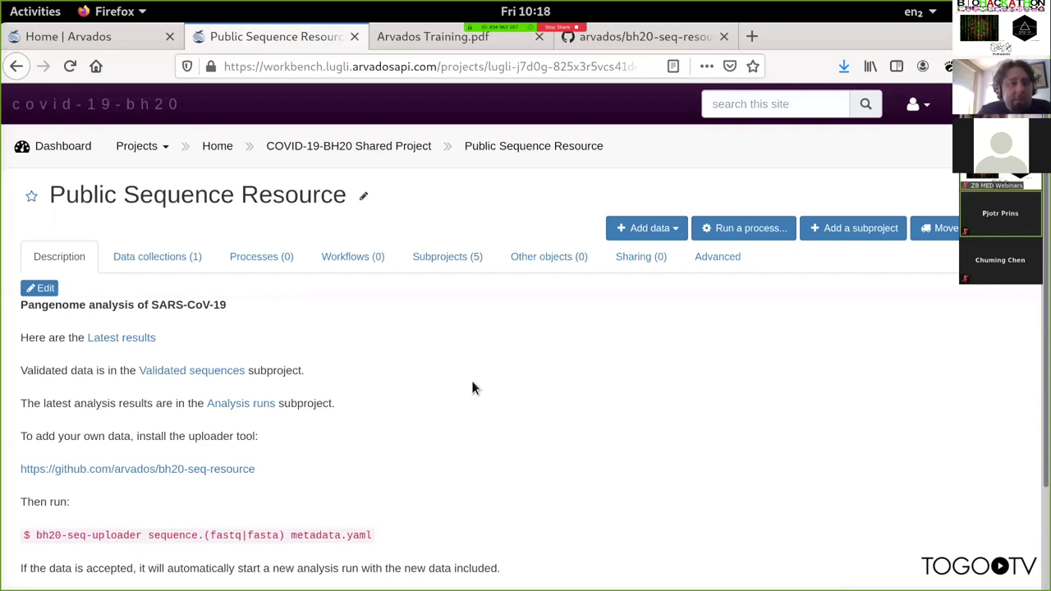
{"action": "scroll", "coordinate": [472, 388], "scroll_direction": "down", "scroll_amount": 1}
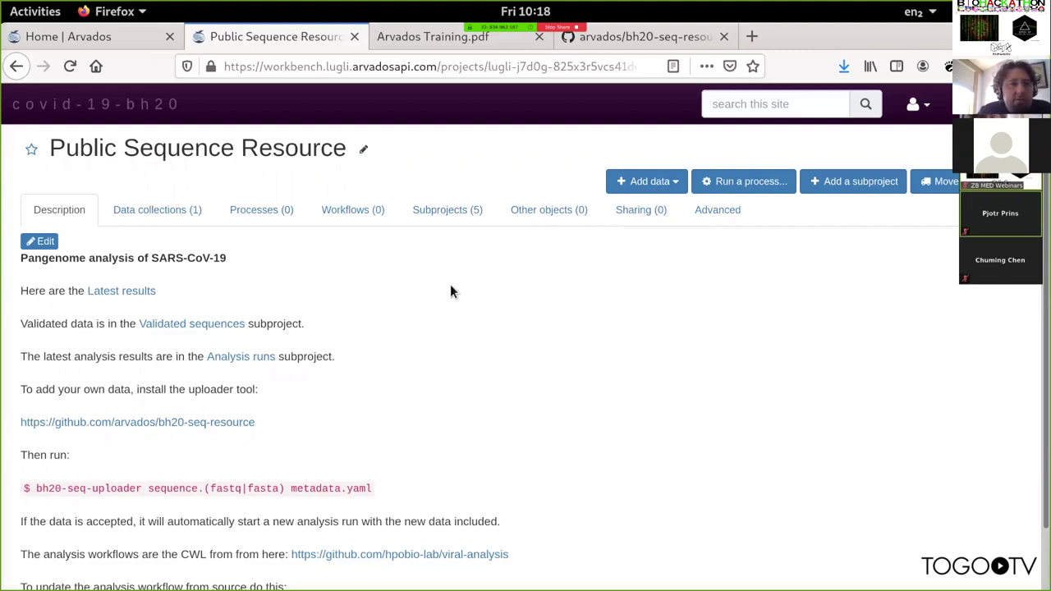
{"action": "left_click", "coordinate": [451, 211]}
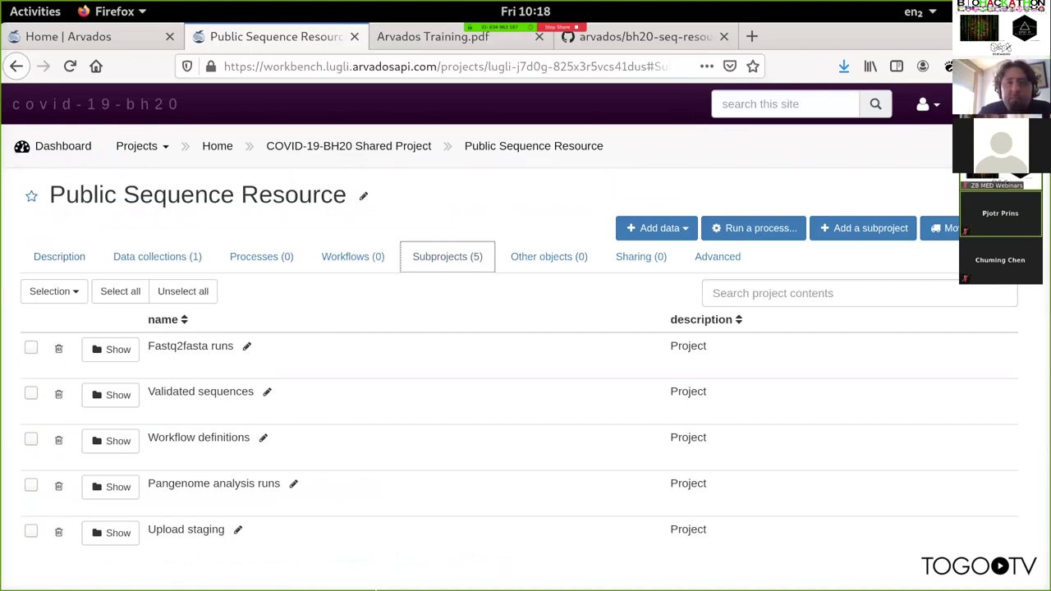
- Switch to the bh20-seq-resource repository on GitHub, open its bh20sequploader folder, and compare it with the Arvados subproject list
{"action": "left_click", "coordinate": [633, 39]}
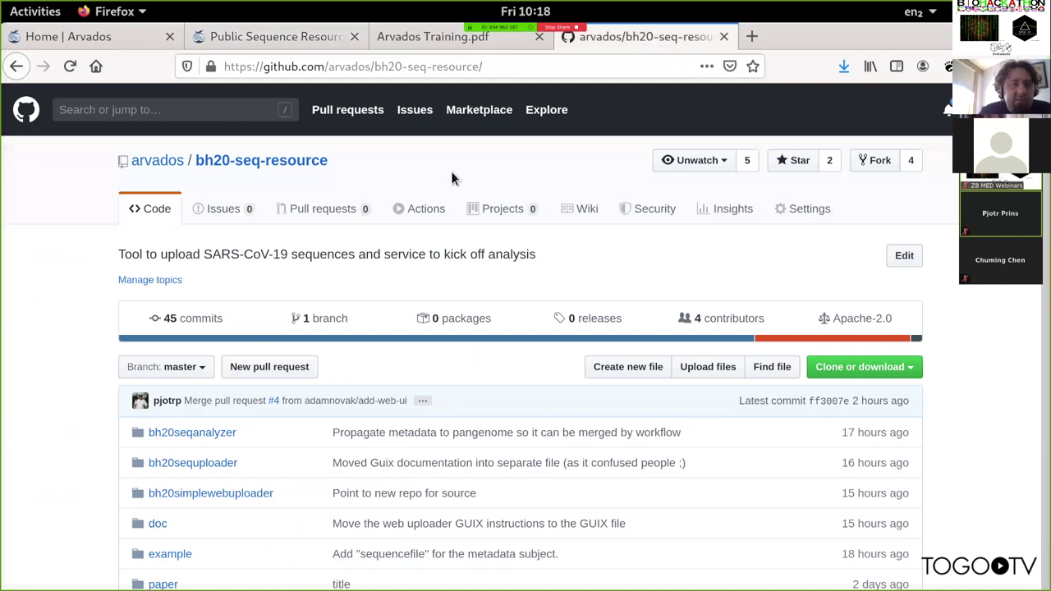
{"action": "scroll", "coordinate": [92, 405], "scroll_direction": "down", "scroll_amount": 1}
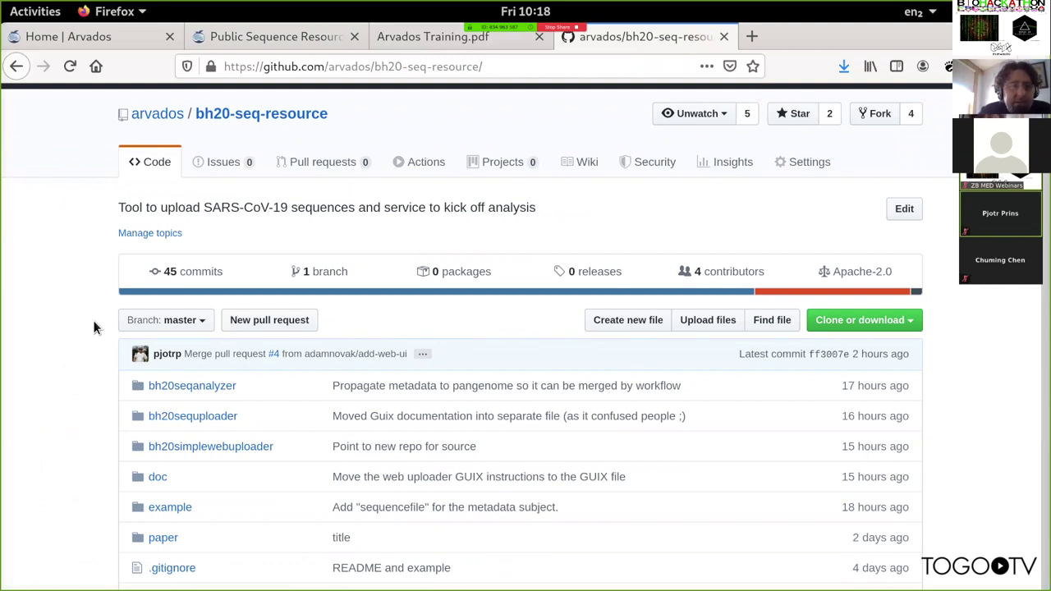
{"action": "scroll", "coordinate": [93, 327], "scroll_direction": "down", "scroll_amount": 2}
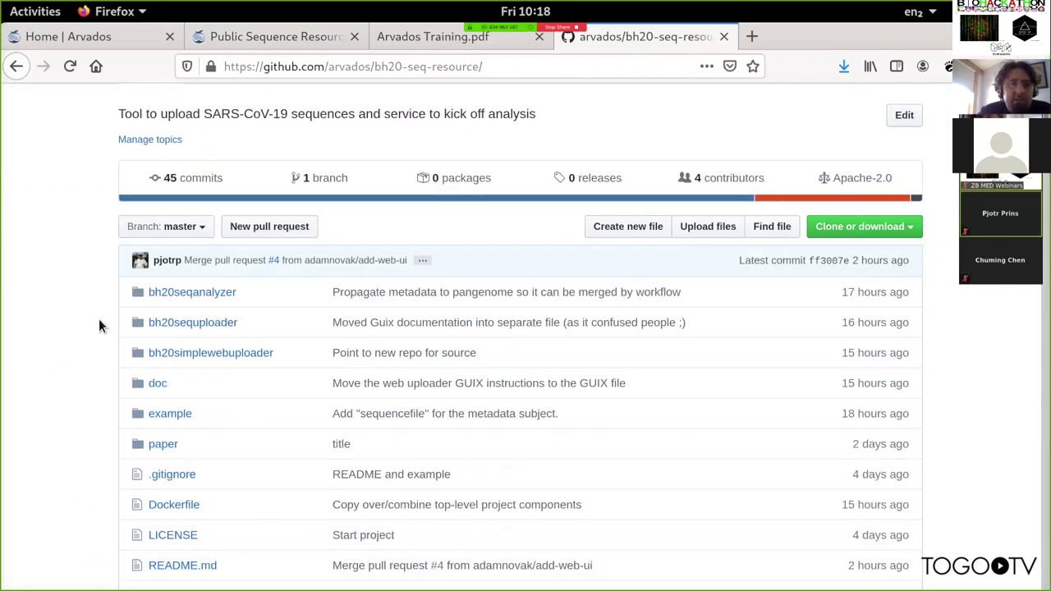
{"action": "left_click", "coordinate": [212, 326]}
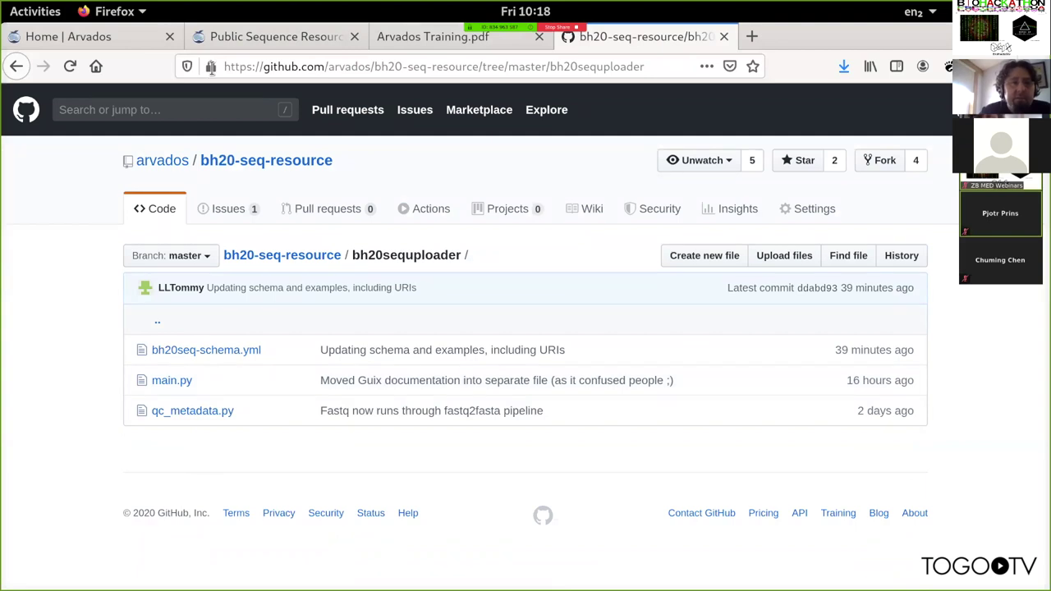
{"action": "left_click", "coordinate": [268, 41]}
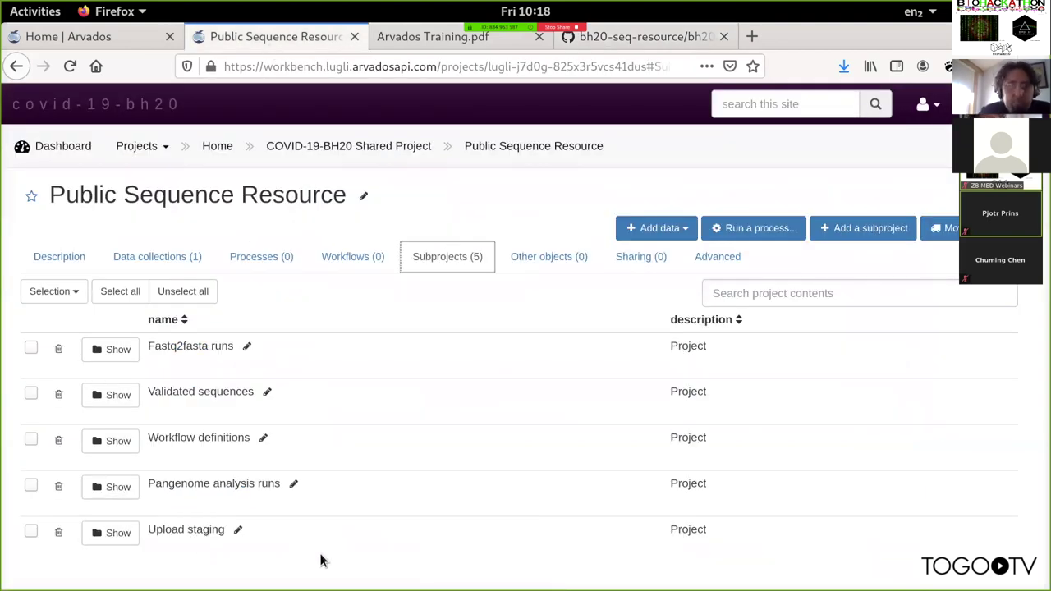
{"action": "left_click", "coordinate": [619, 36]}
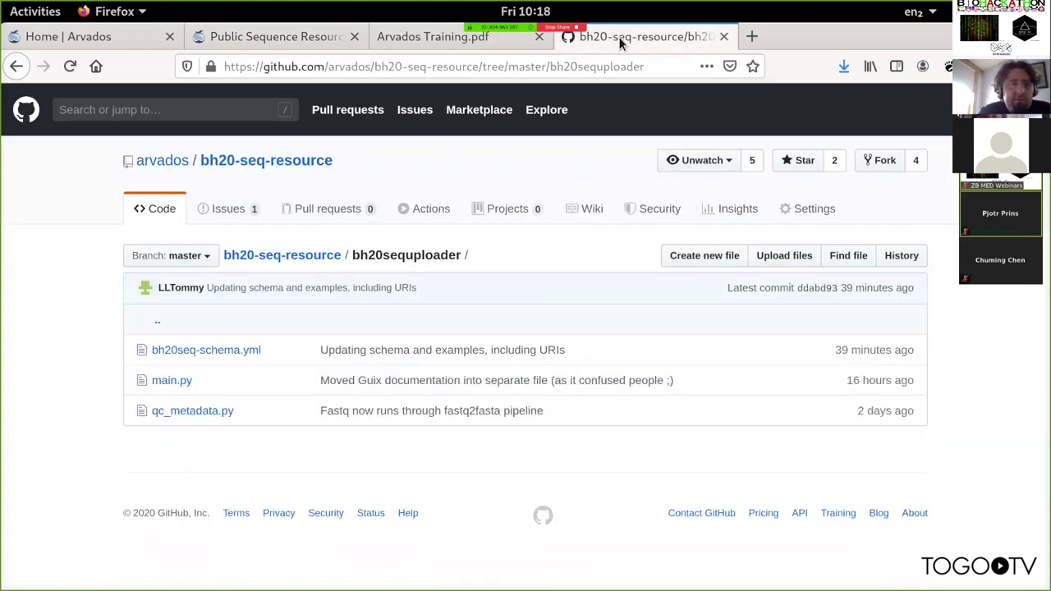
- Return to the repository root, open main.py in the bh20seqanalyzer folder, and find the argument definitions in main()
{"action": "left_click", "coordinate": [19, 68]}
{"action": "left_click", "coordinate": [188, 299]}
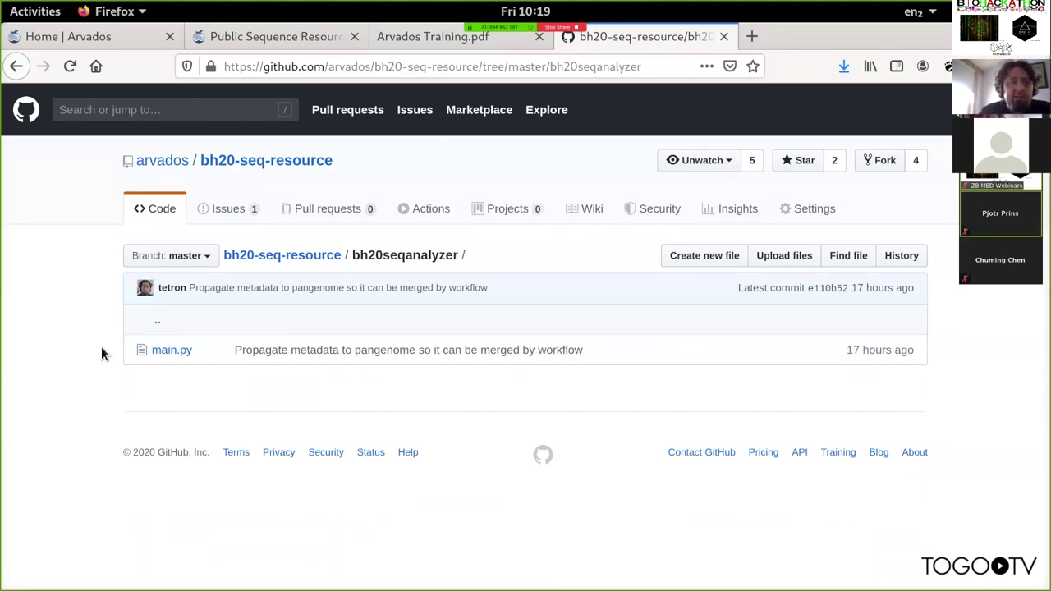
{"action": "left_click", "coordinate": [166, 352]}
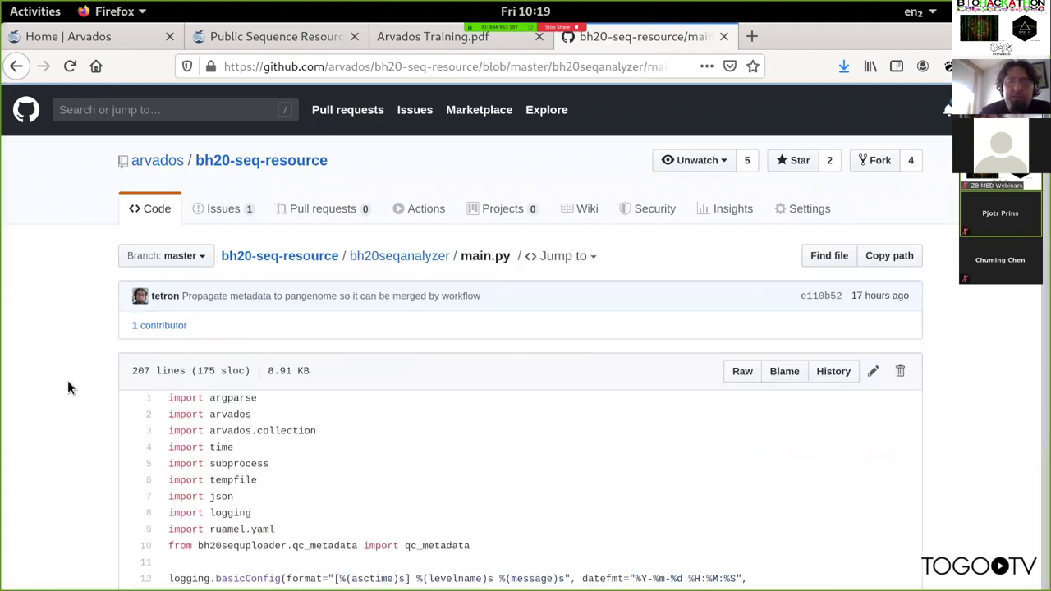
{"action": "scroll", "coordinate": [68, 380], "scroll_direction": "down", "scroll_amount": 20}
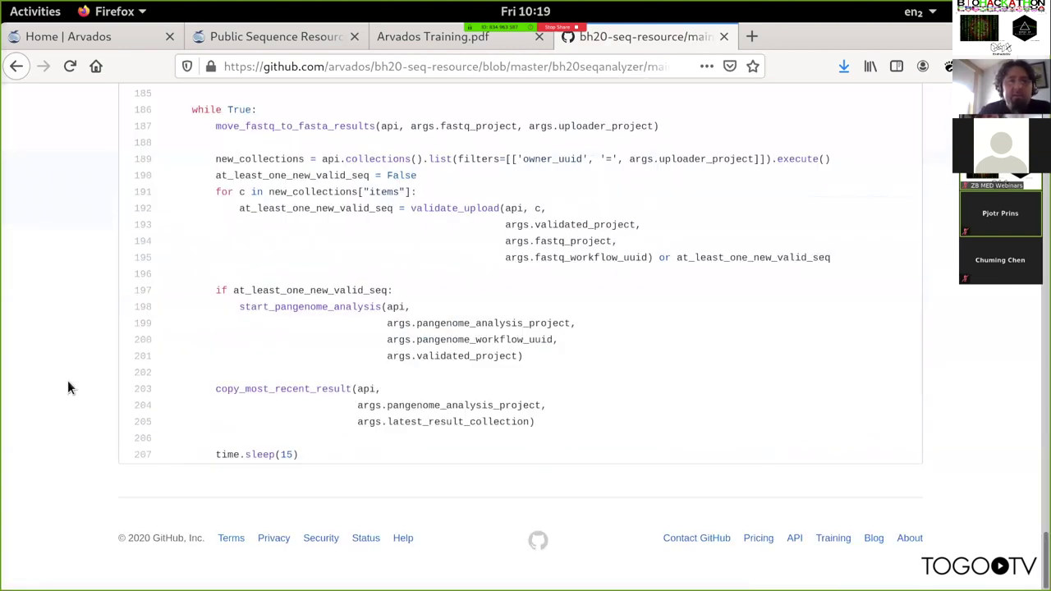
{"action": "scroll", "coordinate": [67, 380], "scroll_direction": "up", "scroll_amount": 7}
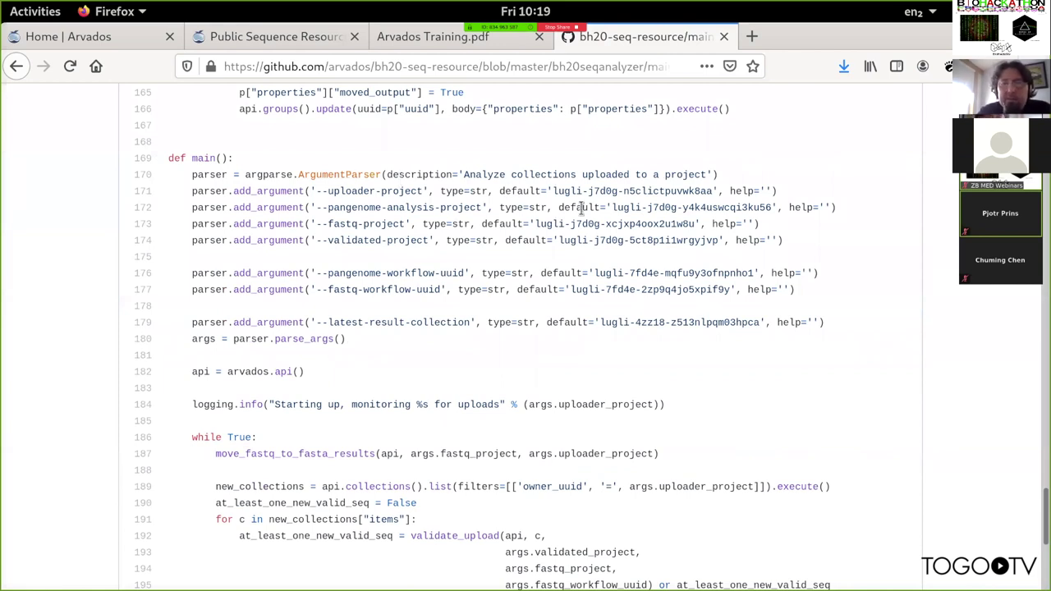
- Highlight the default project identifiers of the --uploader-project and --pangenome-analysis-project arguments
{"action": "left_click_drag", "start_coordinate": [554, 191], "coordinate": [713, 191]}
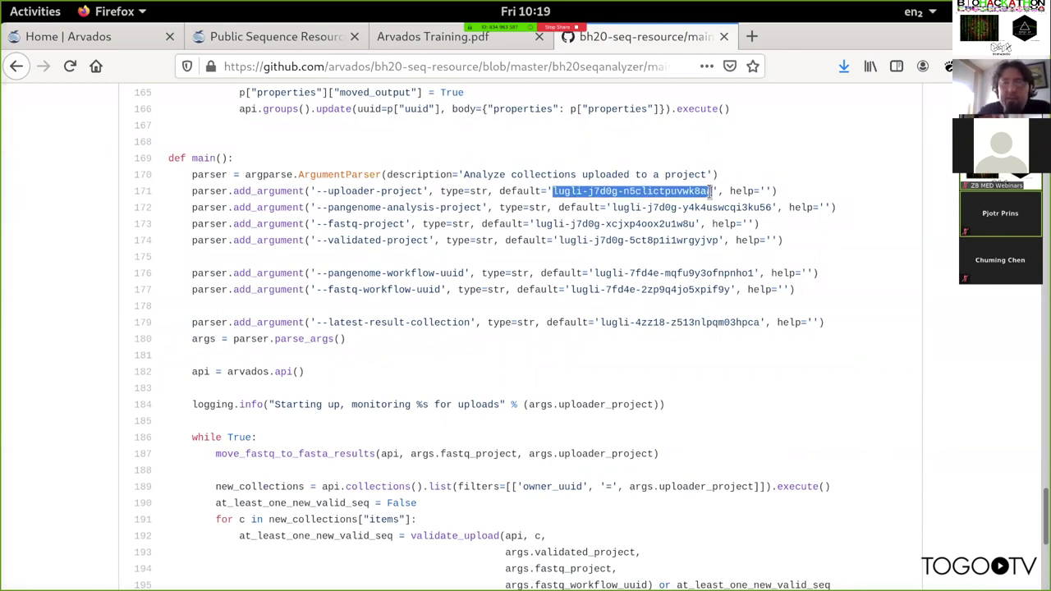
{"action": "left_click", "coordinate": [616, 211]}
{"action": "left_click_drag", "start_coordinate": [615, 212], "coordinate": [744, 210]}
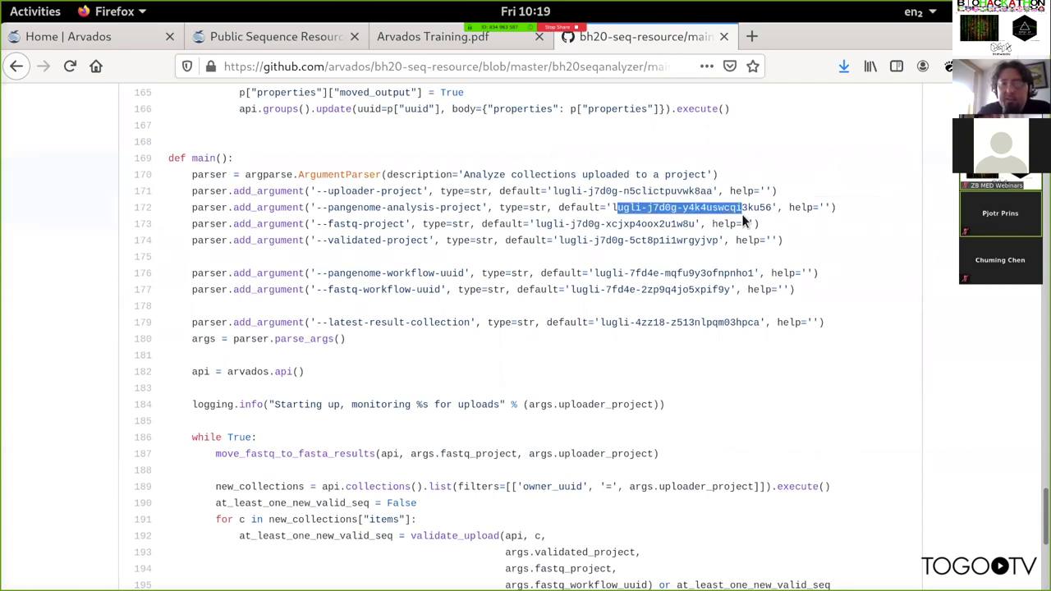
{"action": "double_click", "coordinate": [743, 207]}
{"action": "left_click", "coordinate": [712, 207]}
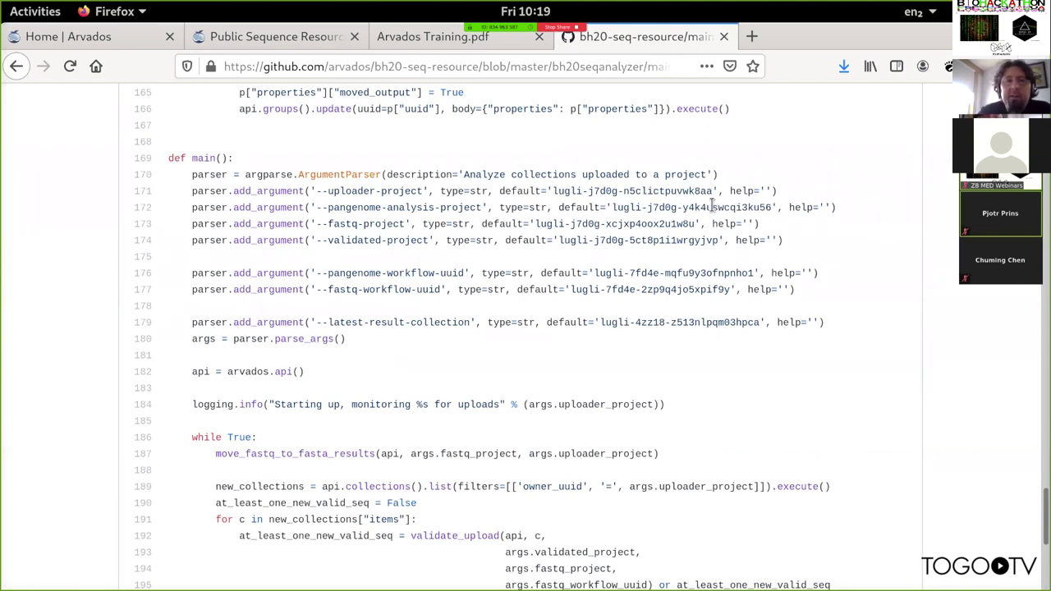
- Check the Arvados subproject list, return to main.py, and examine the new_collections query, the validation loop and the validate_upload definition reference
{"action": "left_click", "coordinate": [307, 41]}
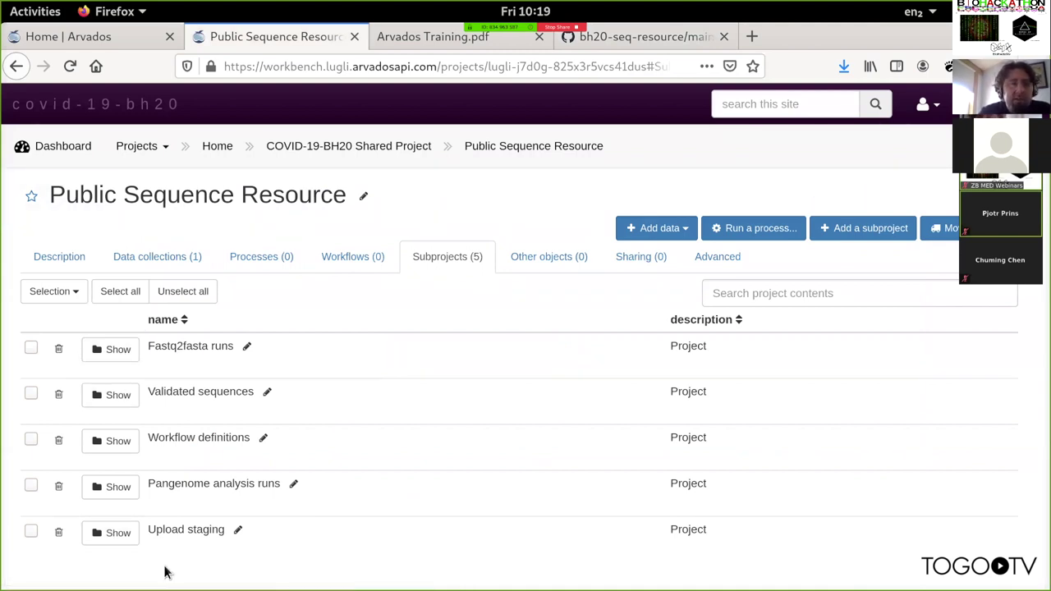
{"action": "left_click", "coordinate": [635, 42]}
{"action": "scroll", "coordinate": [460, 377], "scroll_direction": "down", "scroll_amount": 4}
{"action": "left_click_drag", "start_coordinate": [205, 255], "coordinate": [604, 253]}
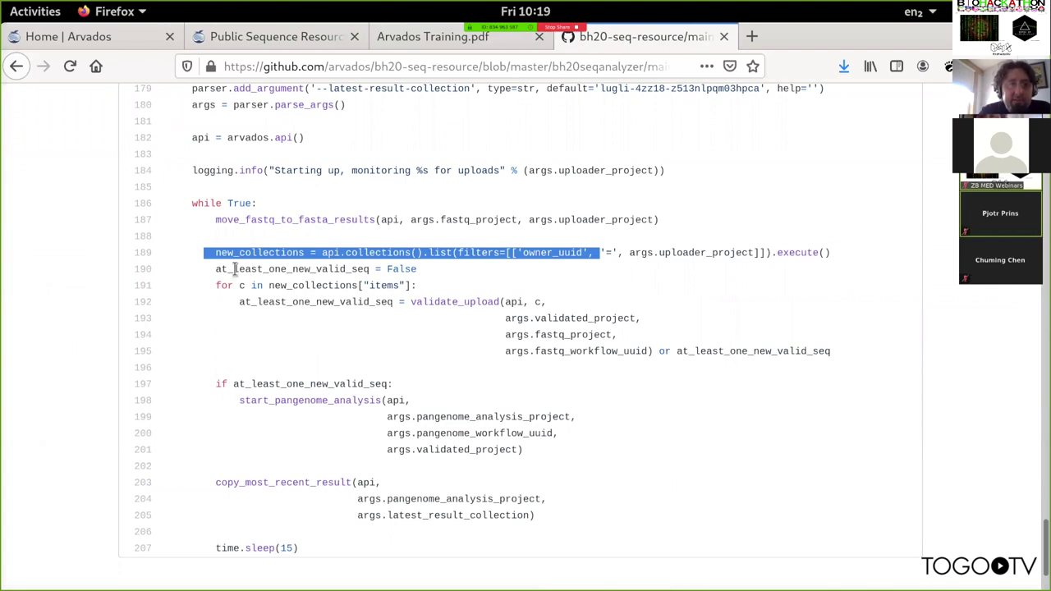
{"action": "left_click_drag", "start_coordinate": [216, 285], "coordinate": [844, 357]}
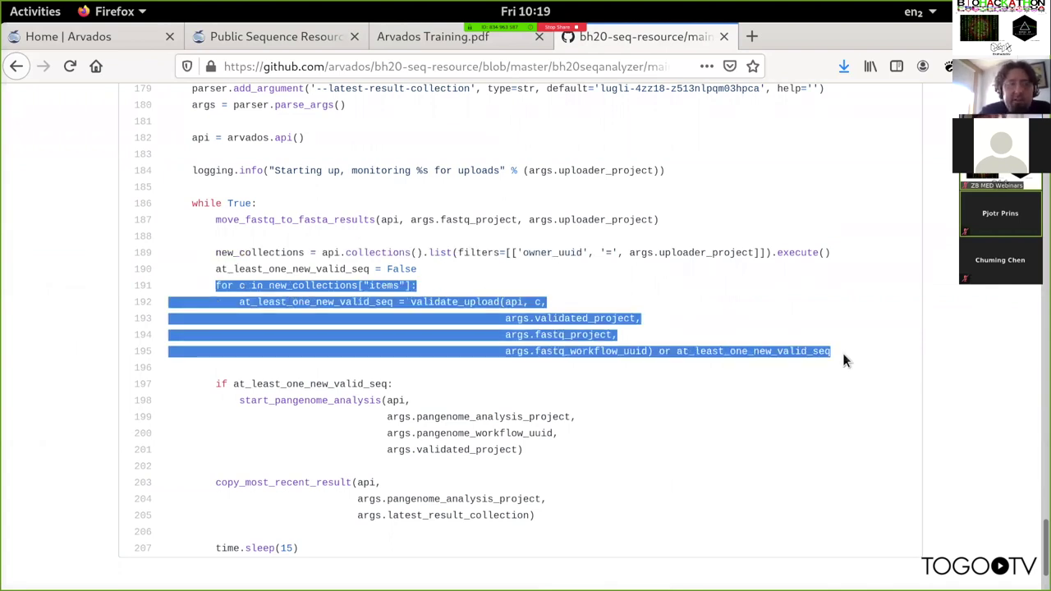
{"action": "left_click", "coordinate": [849, 360]}
{"action": "left_click", "coordinate": [454, 301]}
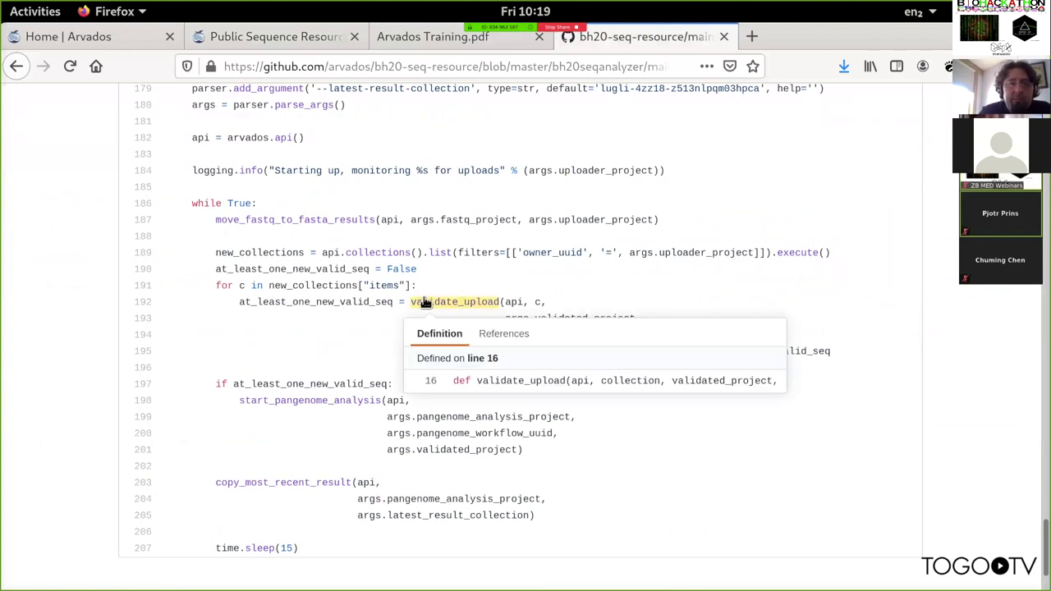
{"action": "left_click", "coordinate": [364, 322]}
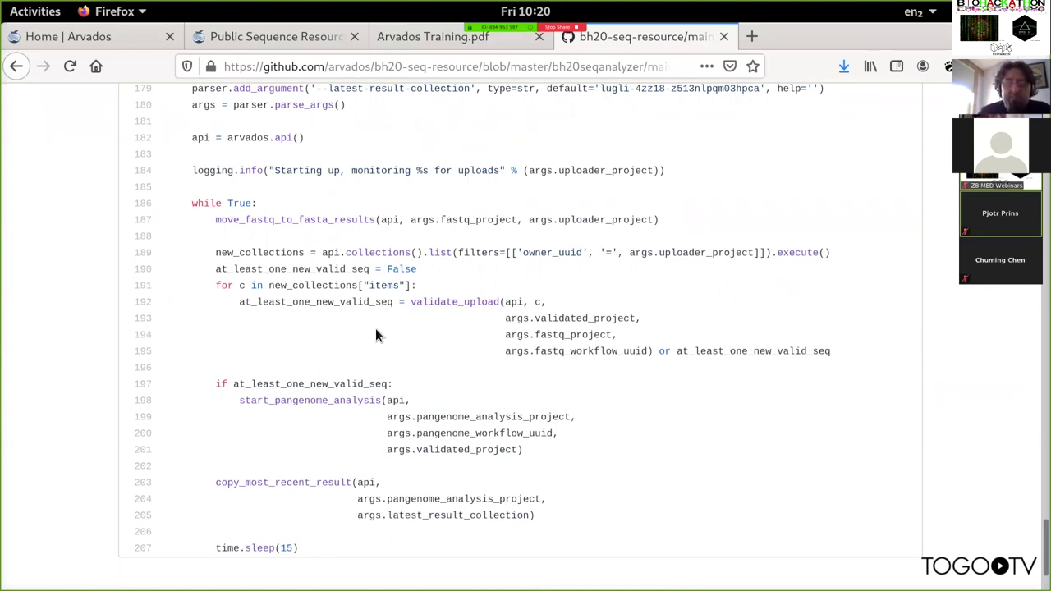
- Read the validate_upload function from the start of main.py, and continue through run_workflow to the closing while loop
{"action": "key", "text": "Home"}
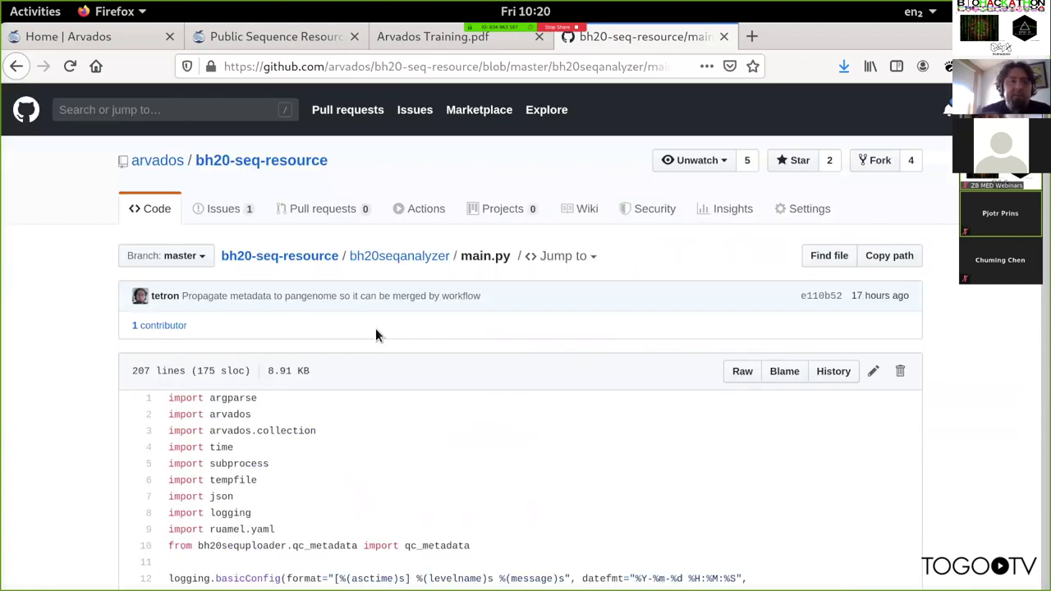
{"action": "scroll", "coordinate": [375, 335], "scroll_direction": "down", "scroll_amount": 5}
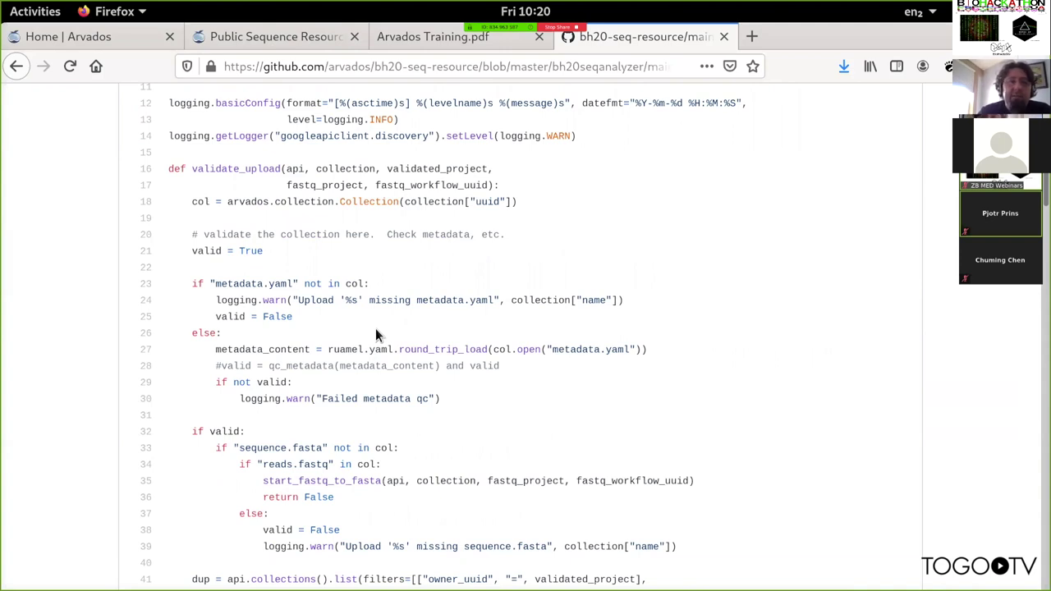
{"action": "scroll", "coordinate": [377, 335], "scroll_direction": "down", "scroll_amount": 2}
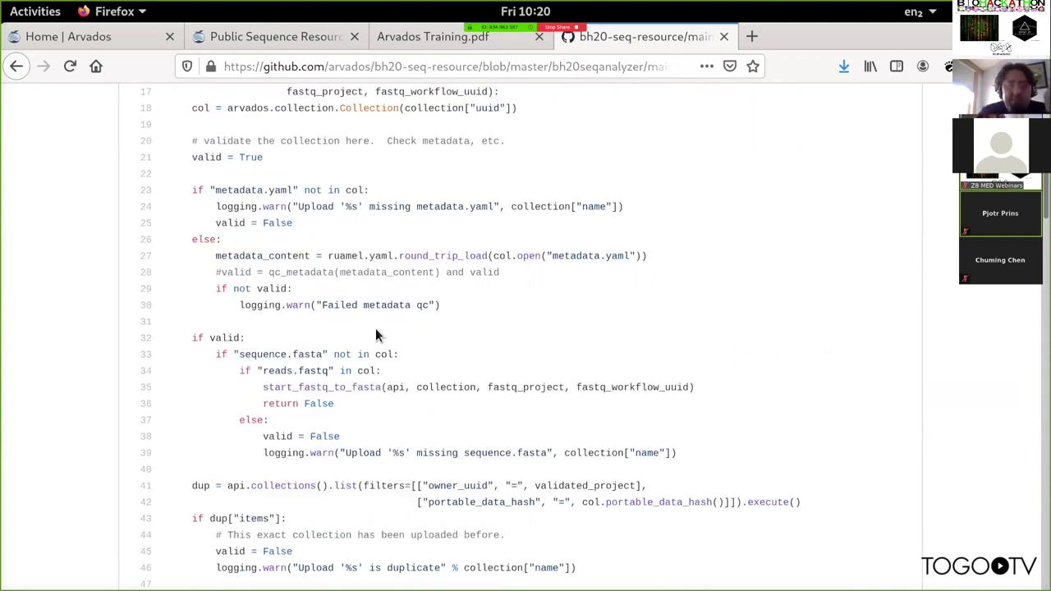
{"action": "scroll", "coordinate": [375, 335], "scroll_direction": "up", "scroll_amount": 1}
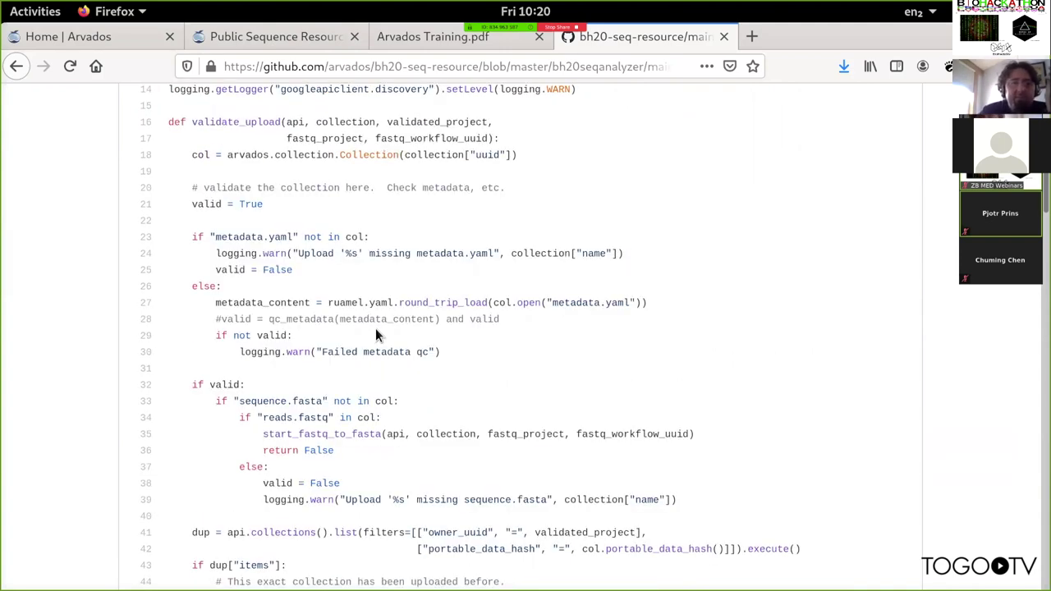
{"action": "scroll", "coordinate": [313, 417], "scroll_direction": "down", "scroll_amount": 10}
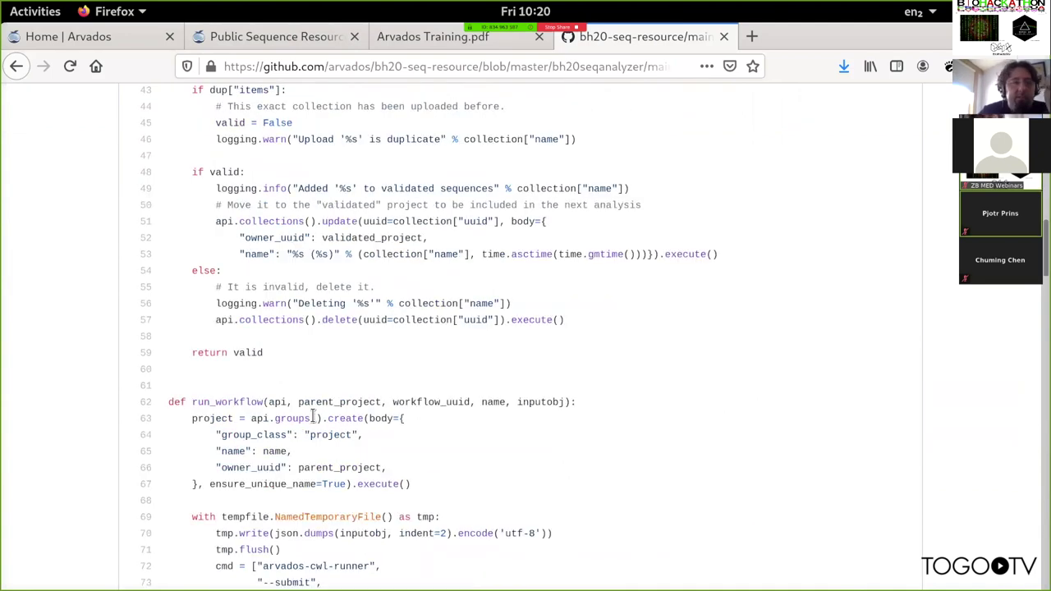
{"action": "scroll", "coordinate": [311, 411], "scroll_direction": "down", "scroll_amount": 20}
{"action": "scroll", "coordinate": [311, 411], "scroll_direction": "up", "scroll_amount": 1}
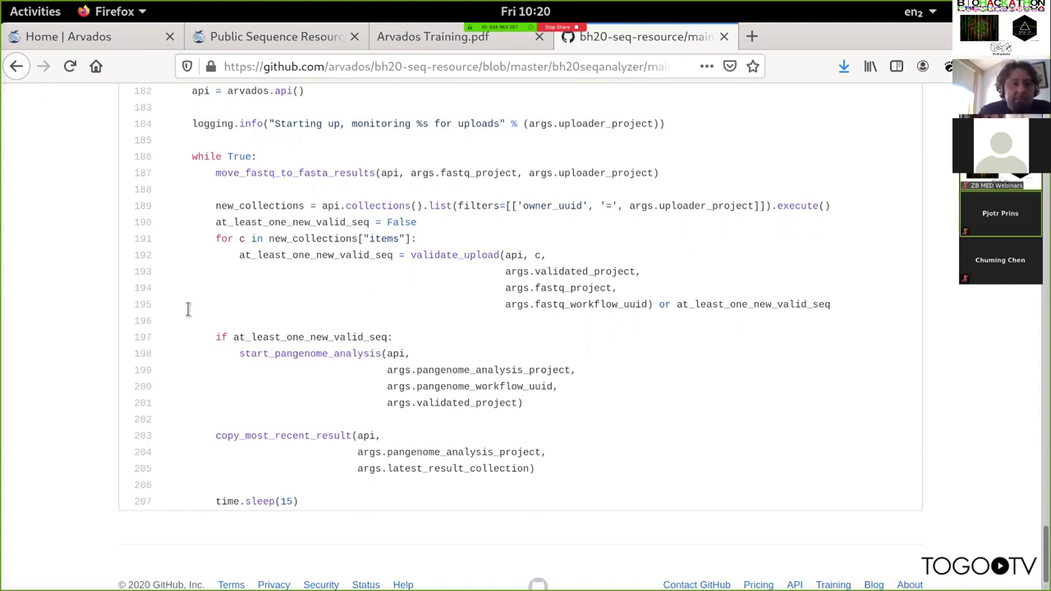
- Switch to Arvados, open the Validated sequences subproject, and check its data collections and description
{"action": "left_click", "coordinate": [294, 37]}
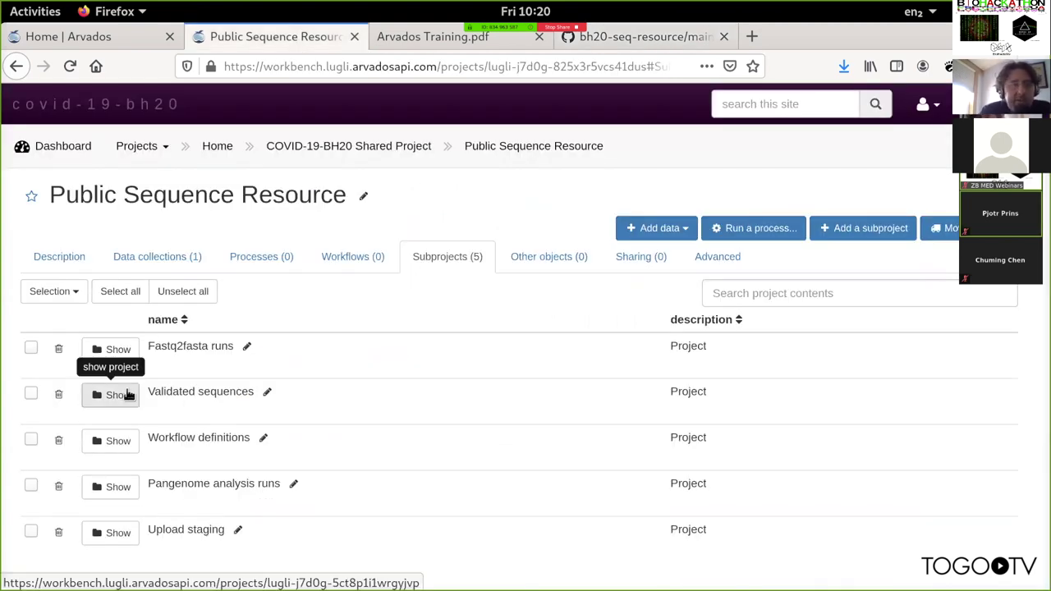
{"action": "left_click", "coordinate": [120, 395]}
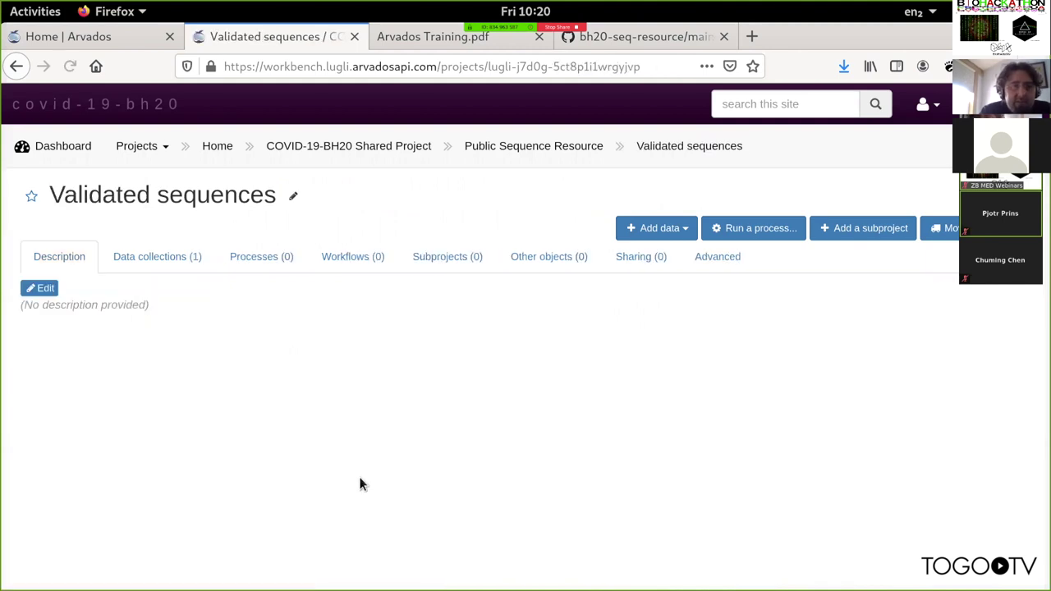
{"action": "left_click", "coordinate": [169, 268]}
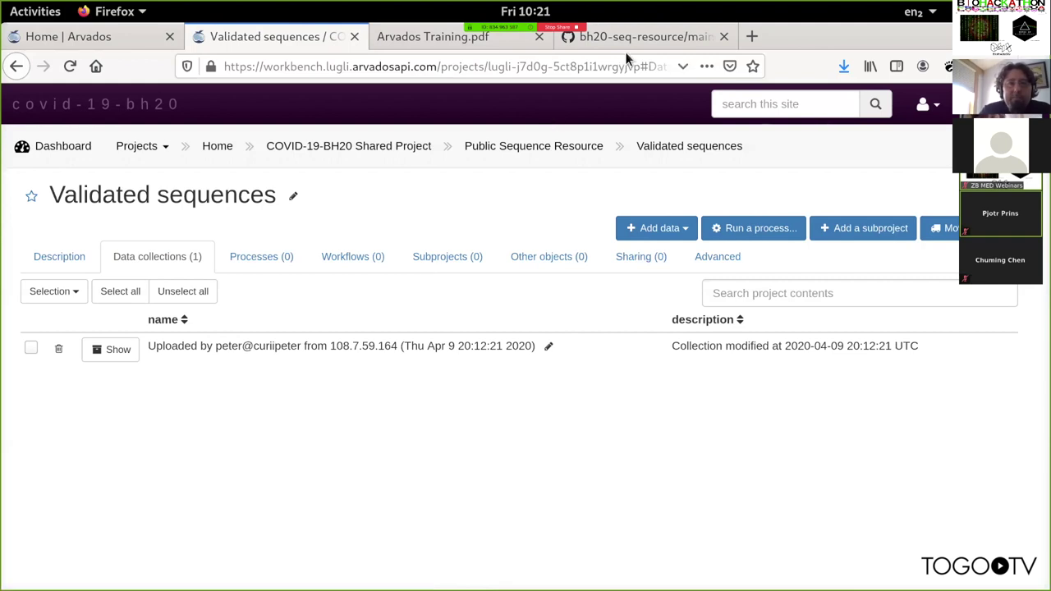
{"action": "left_click", "coordinate": [64, 266]}
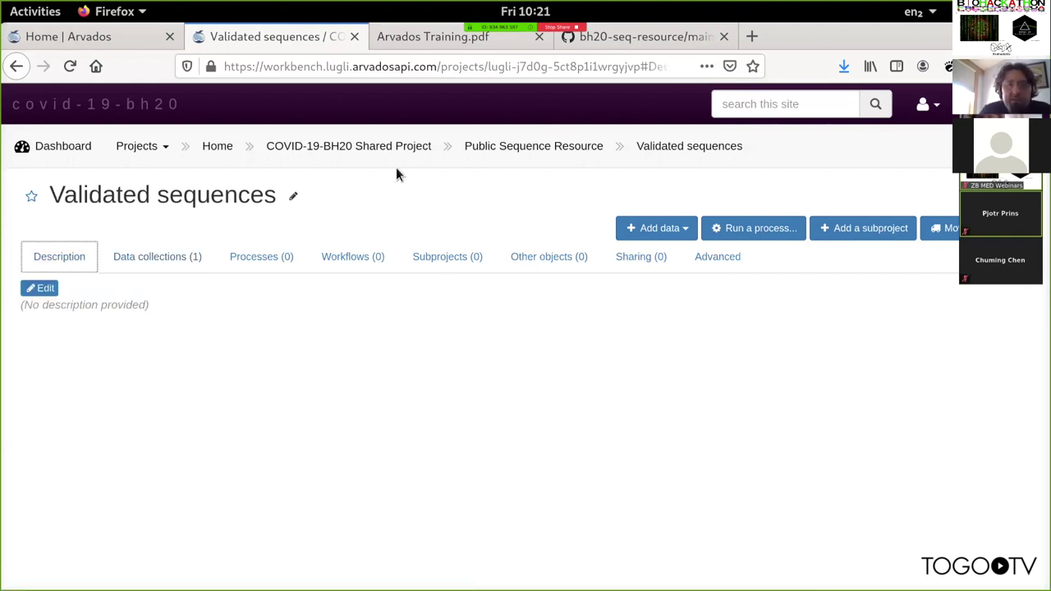
- Return to the Public Sequence Resource project, open its linked hpobio-lab/viral-analysis repository, and go to the cwl/pangenome-generate folder
{"action": "left_click", "coordinate": [498, 146]}
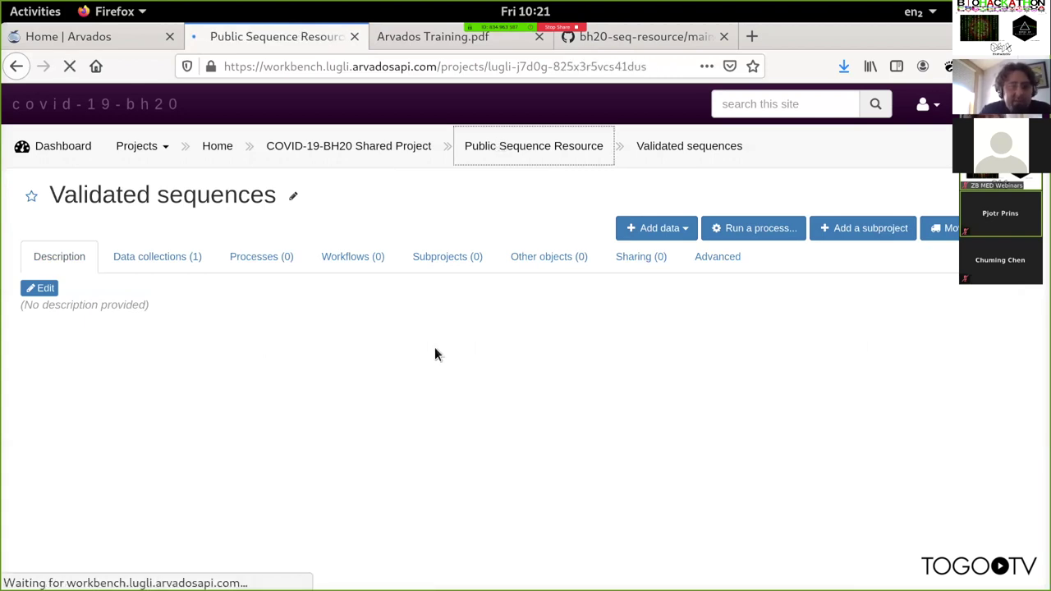
{"action": "scroll", "coordinate": [380, 343], "scroll_direction": "down", "scroll_amount": 3}
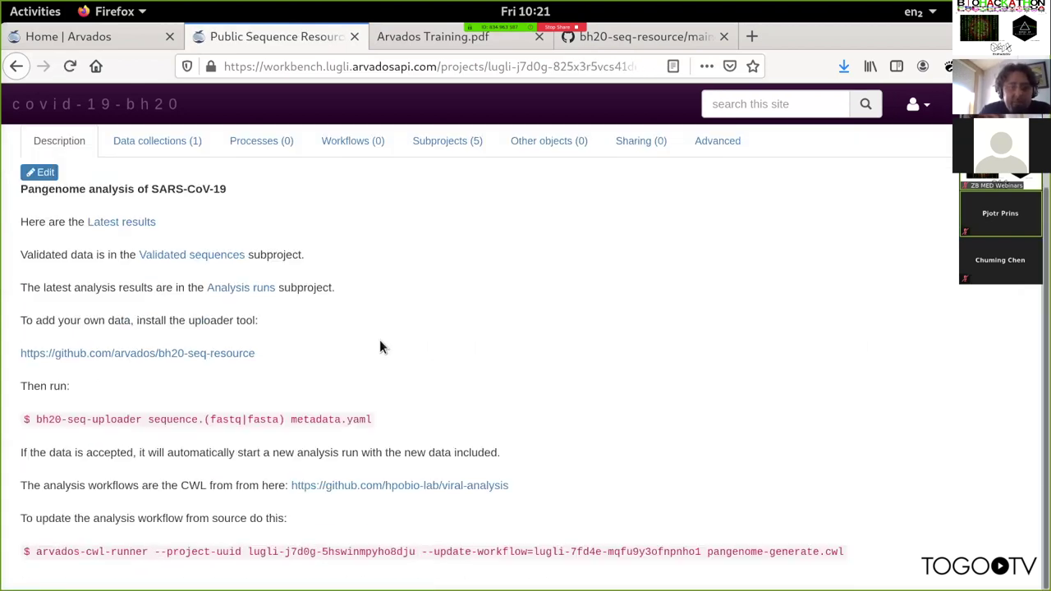
{"action": "middle_click", "coordinate": [379, 485]}
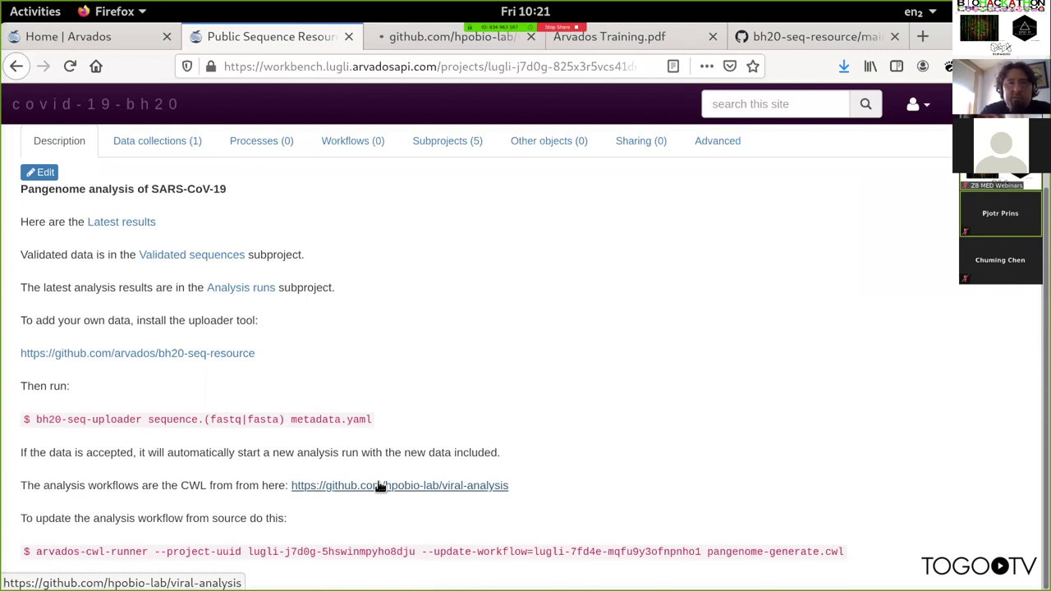
{"action": "left_click", "coordinate": [443, 37]}
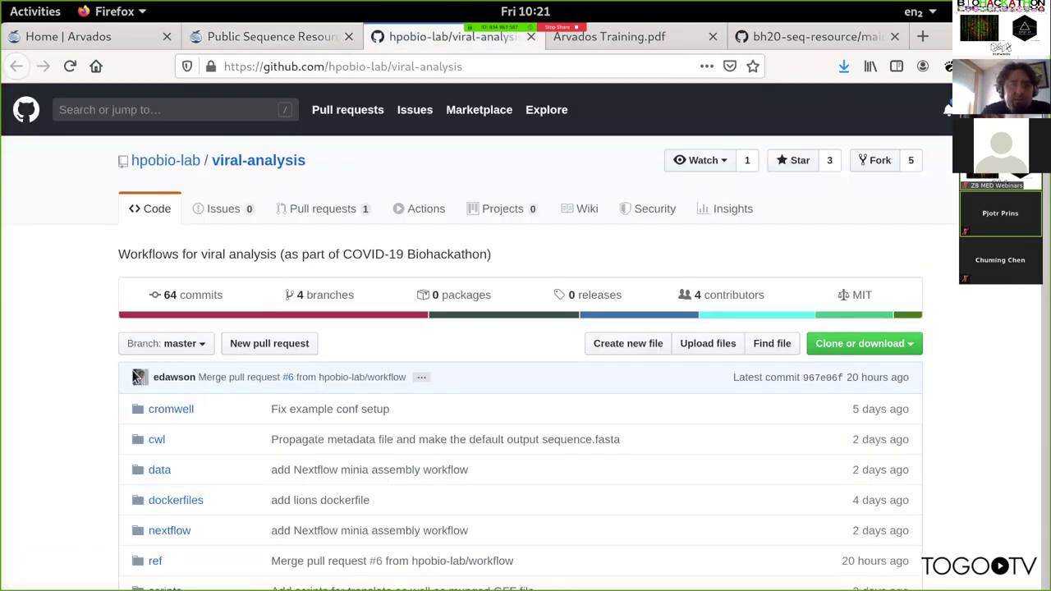
{"action": "scroll", "coordinate": [92, 372], "scroll_direction": "down", "scroll_amount": 3}
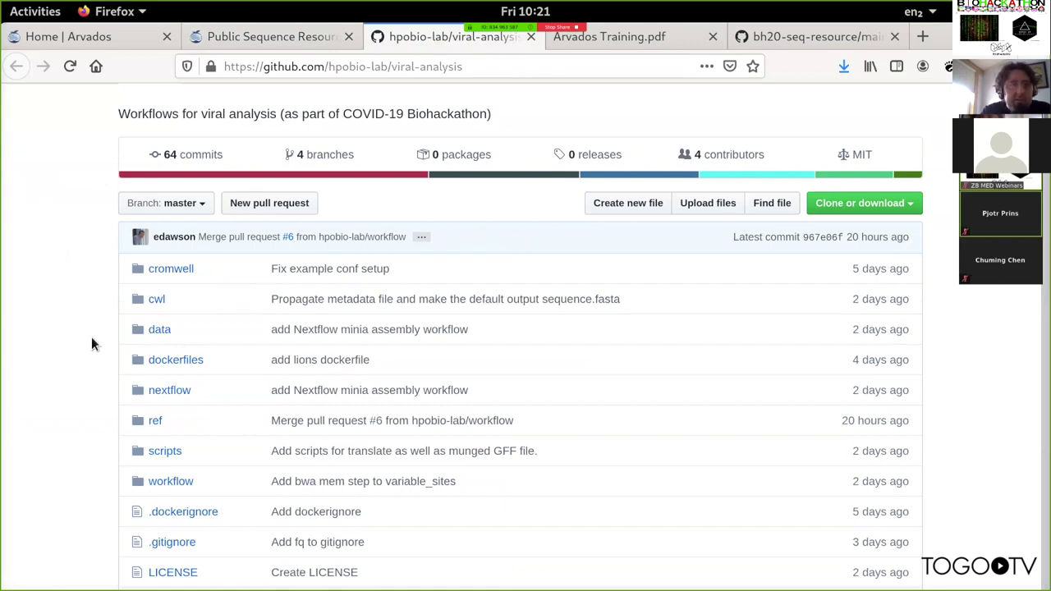
{"action": "left_click", "coordinate": [158, 300]}
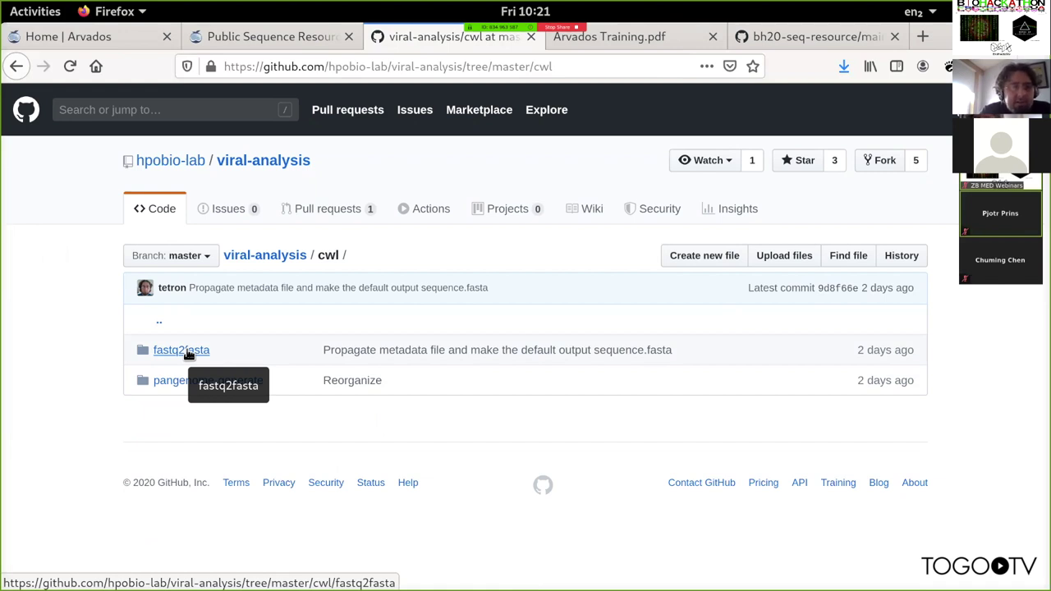
{"action": "left_click", "coordinate": [205, 382]}
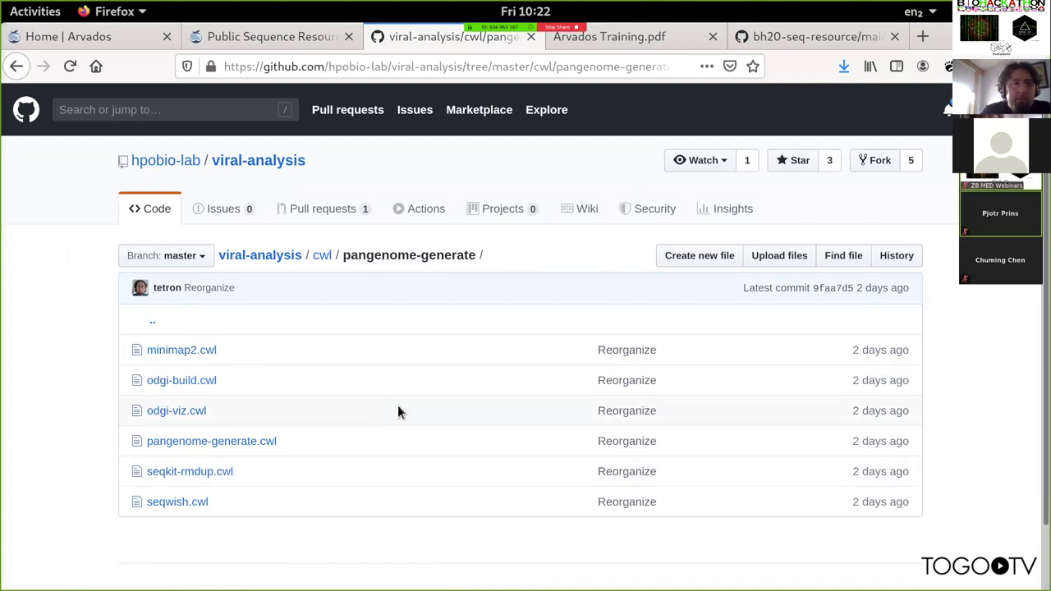
- Revisit the analyzer's main.py and the pangenome-generate folder, and list the subprojects of Public Sequence Resource in Arvados
{"action": "left_click", "coordinate": [302, 43]}
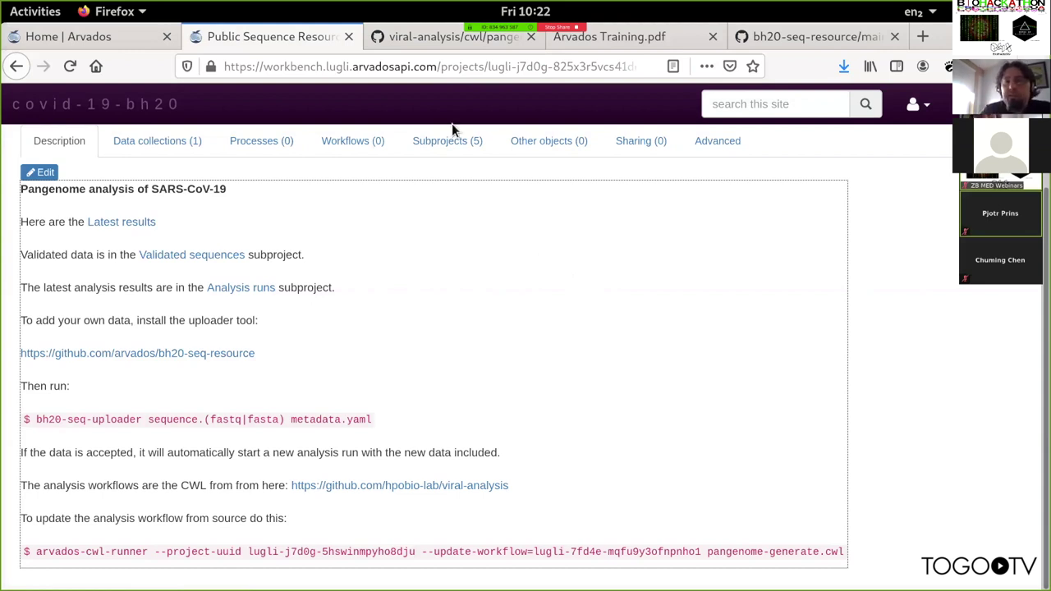
{"action": "left_click", "coordinate": [802, 36]}
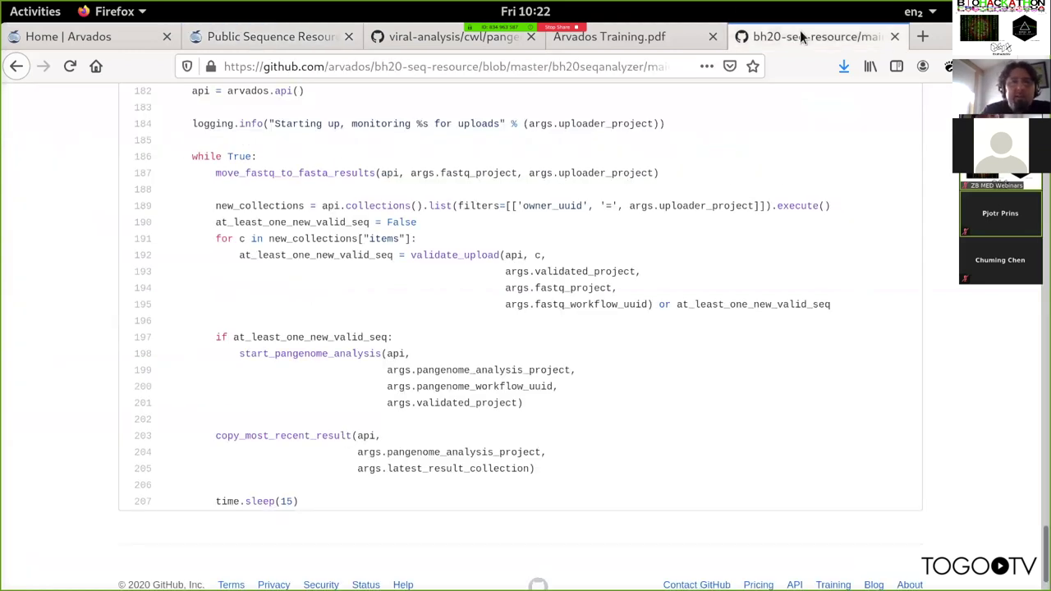
{"action": "left_click", "coordinate": [434, 35]}
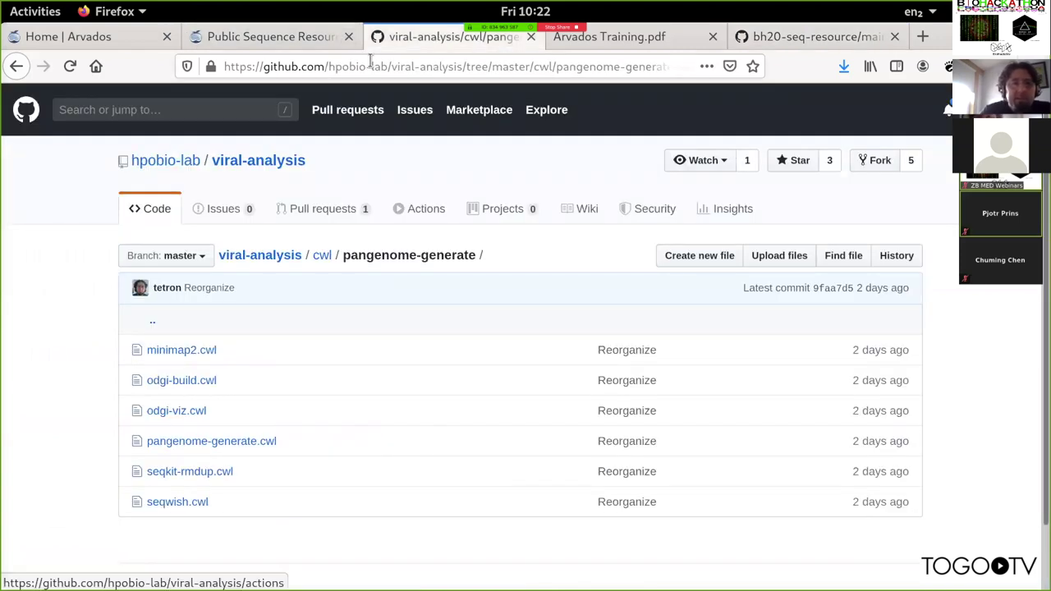
{"action": "left_click", "coordinate": [278, 36]}
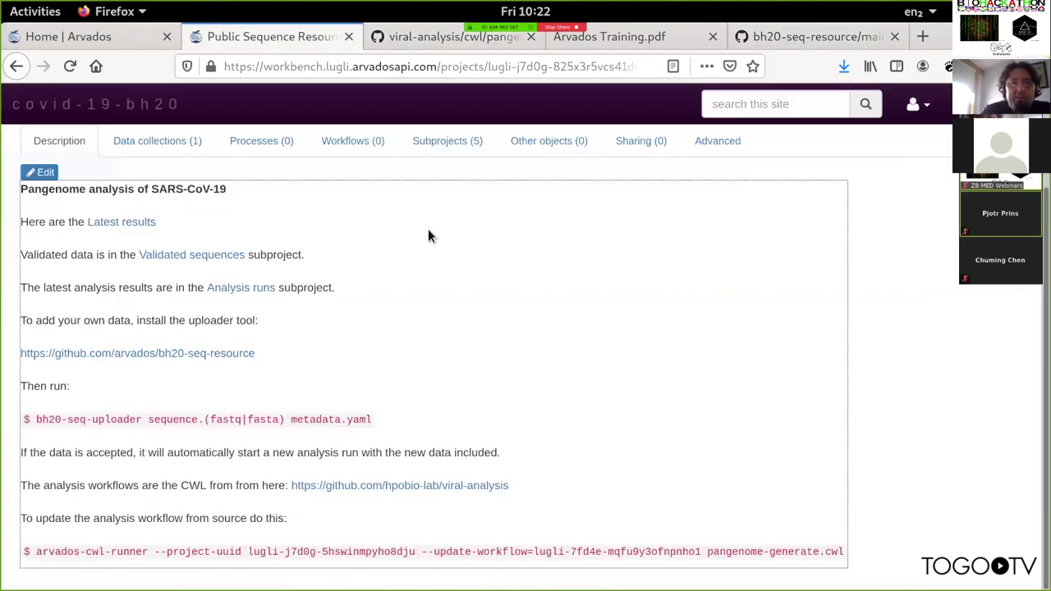
{"action": "left_click", "coordinate": [447, 141]}
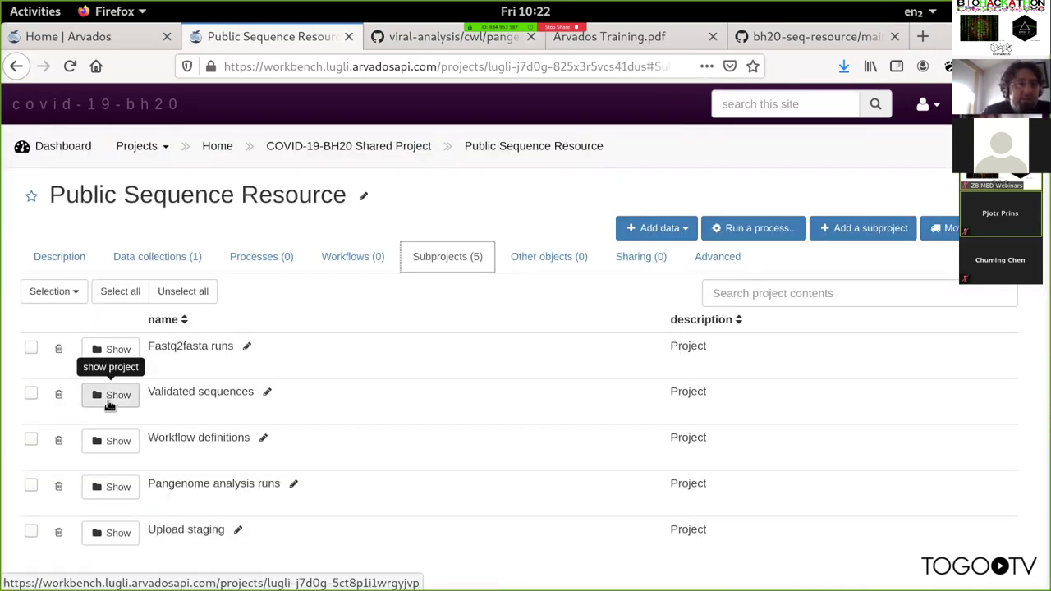
- Review the Public Sequence Resource description, open its Latest results collection, and go down to the collection's file list
{"action": "left_click", "coordinate": [68, 259]}
{"action": "scroll", "coordinate": [433, 361], "scroll_direction": "down", "scroll_amount": 2}
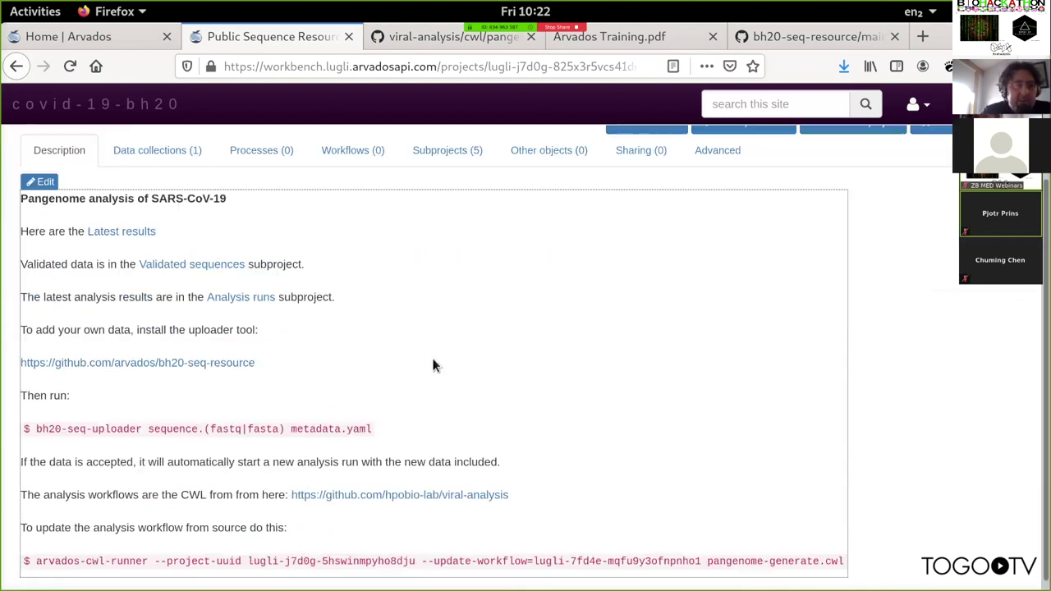
{"action": "scroll", "coordinate": [395, 361], "scroll_direction": "down", "scroll_amount": 1}
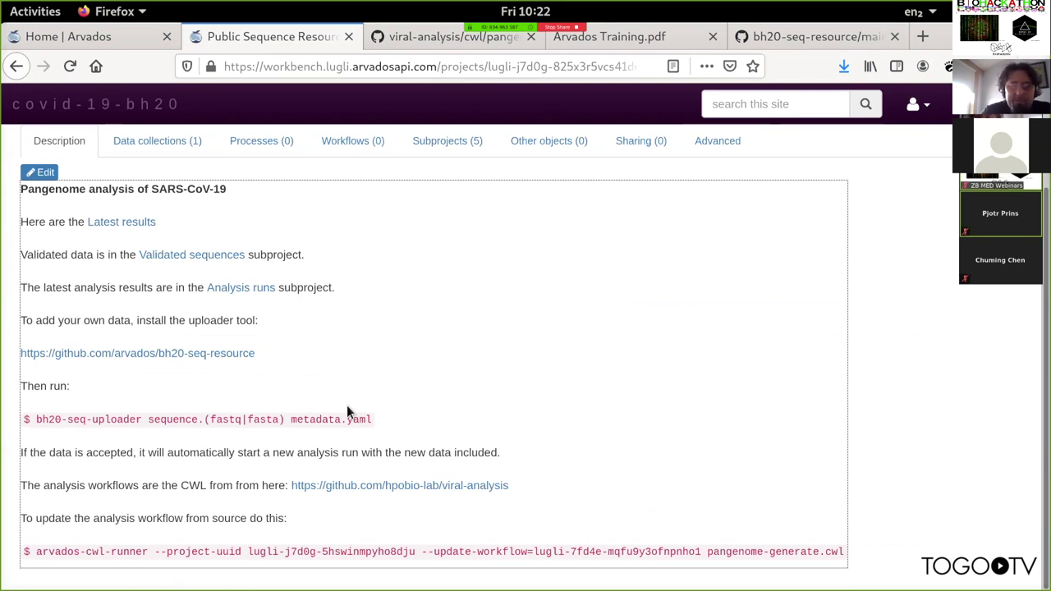
{"action": "scroll", "coordinate": [485, 387], "scroll_direction": "up", "scroll_amount": 1}
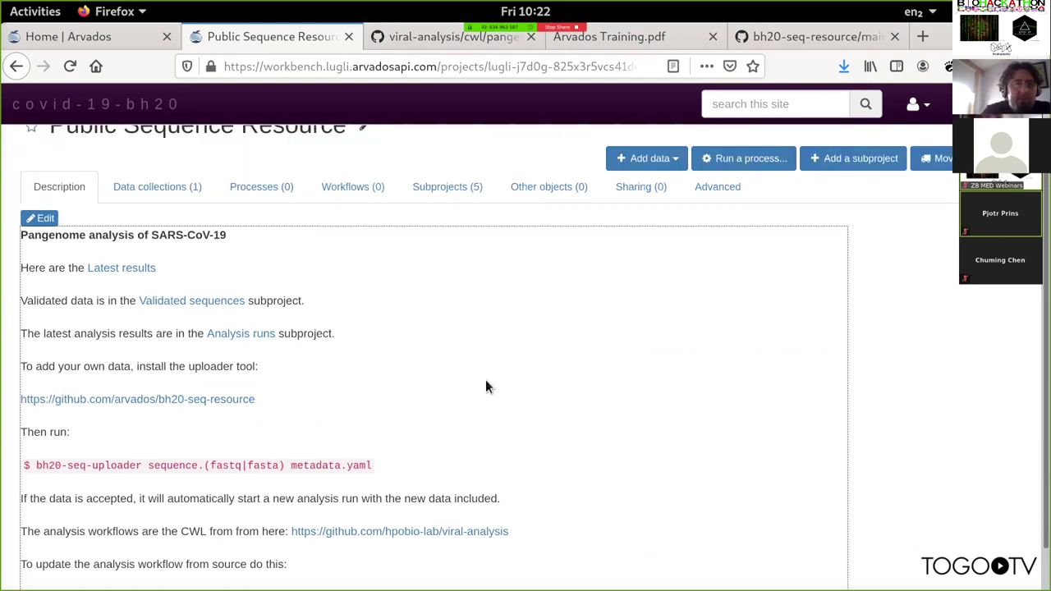
{"action": "left_click", "coordinate": [128, 272]}
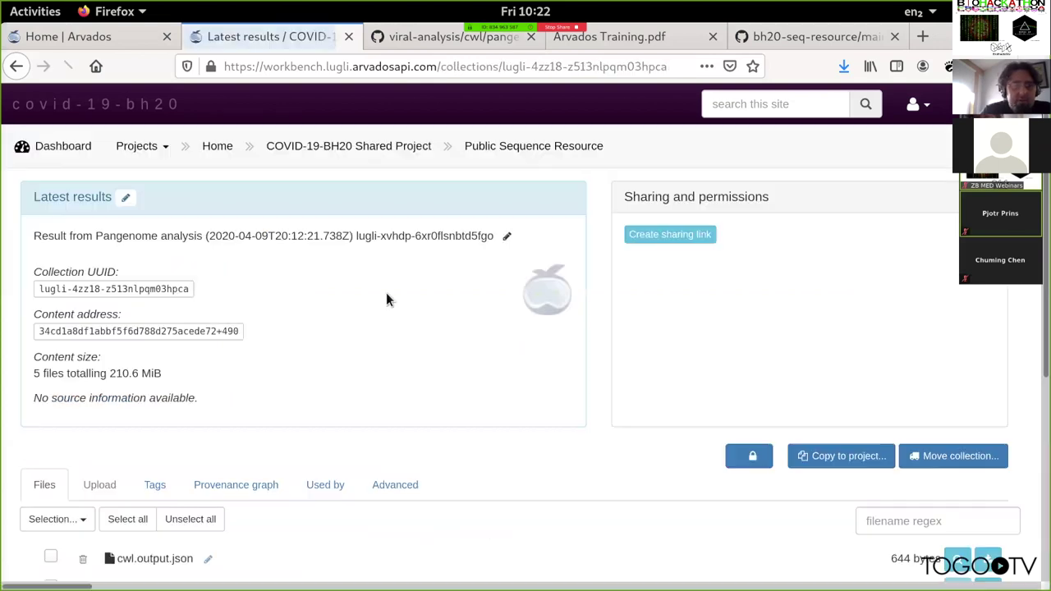
{"action": "scroll", "coordinate": [387, 295], "scroll_direction": "down", "scroll_amount": 5}
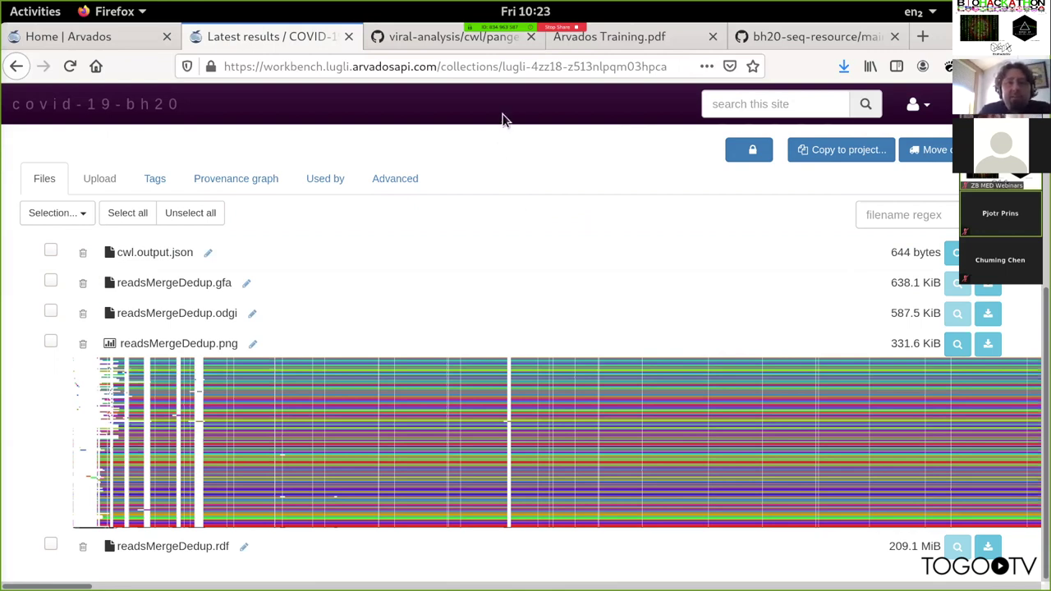
- Highlight the Latest results collection's identifier in the page address, and compare its Collection UUID with its content address
{"action": "left_click_drag", "start_coordinate": [503, 67], "coordinate": [665, 71]}
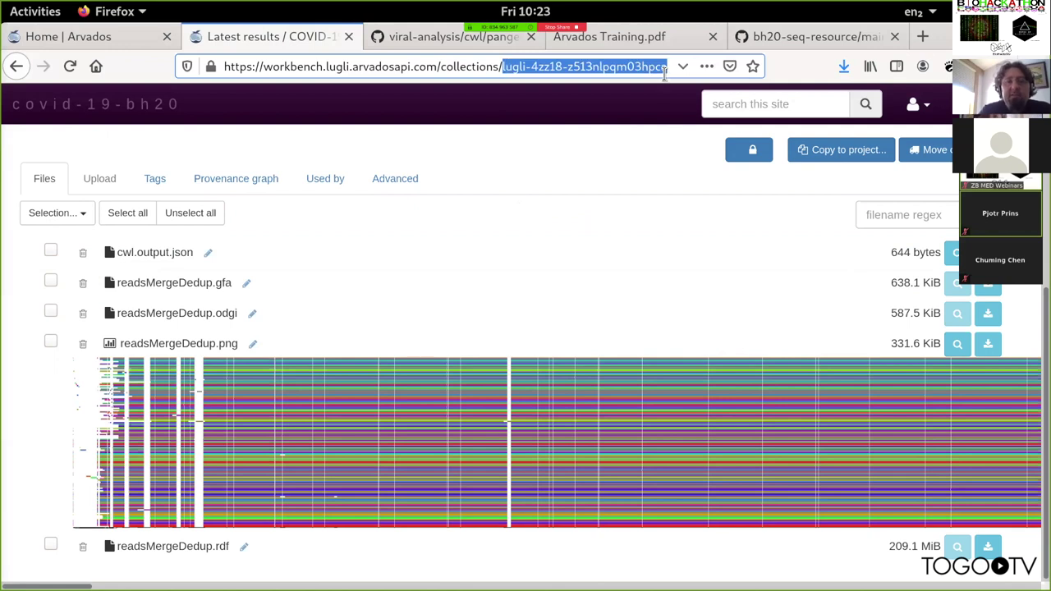
{"action": "left_click", "coordinate": [561, 182]}
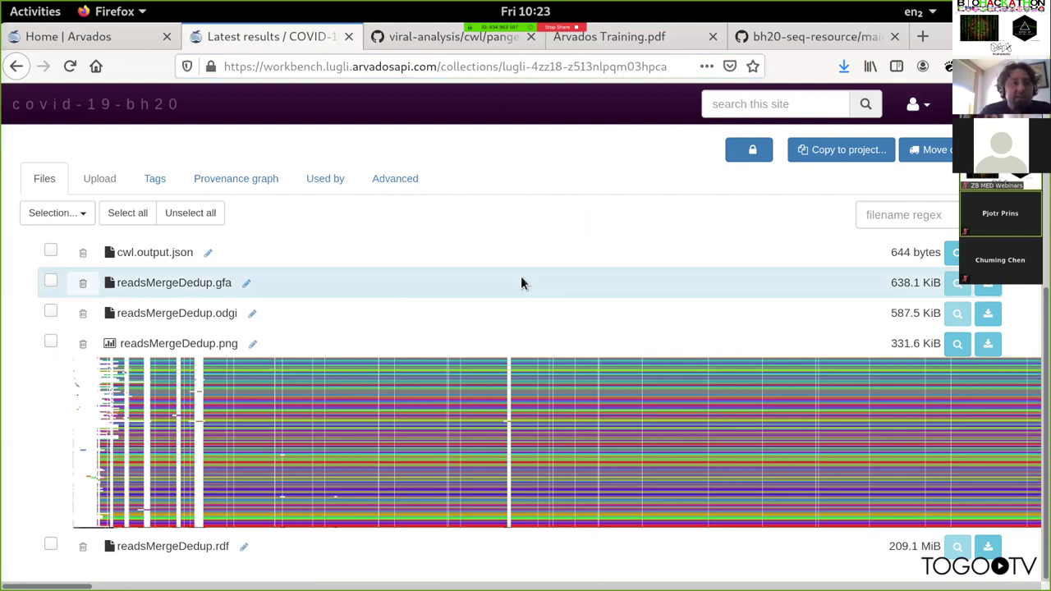
{"action": "scroll", "coordinate": [520, 278], "scroll_direction": "up", "scroll_amount": 2}
{"action": "scroll", "coordinate": [521, 284], "scroll_direction": "up", "scroll_amount": 3}
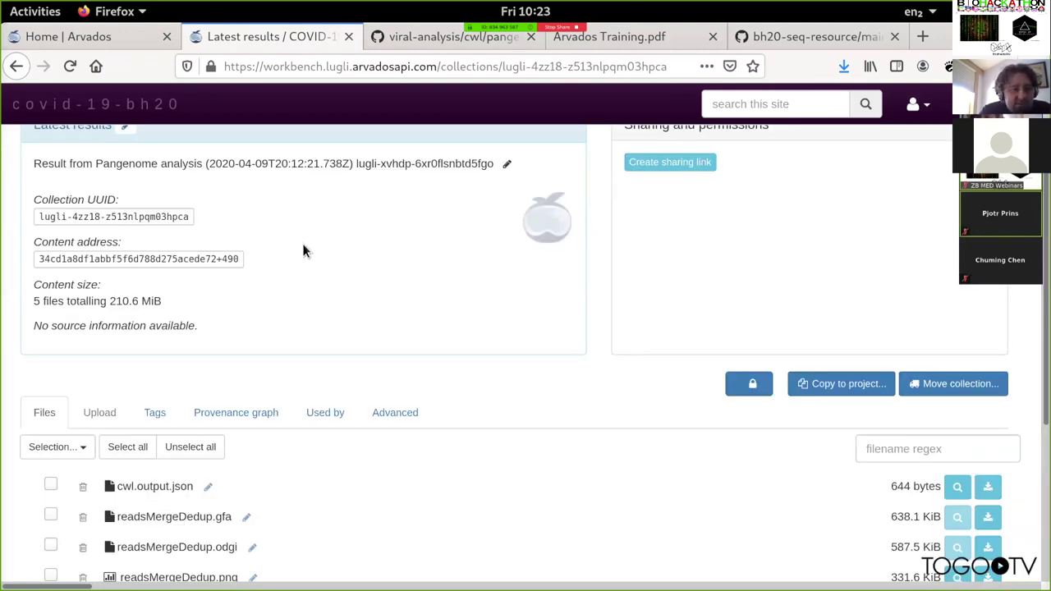
{"action": "triple_click", "coordinate": [192, 263]}
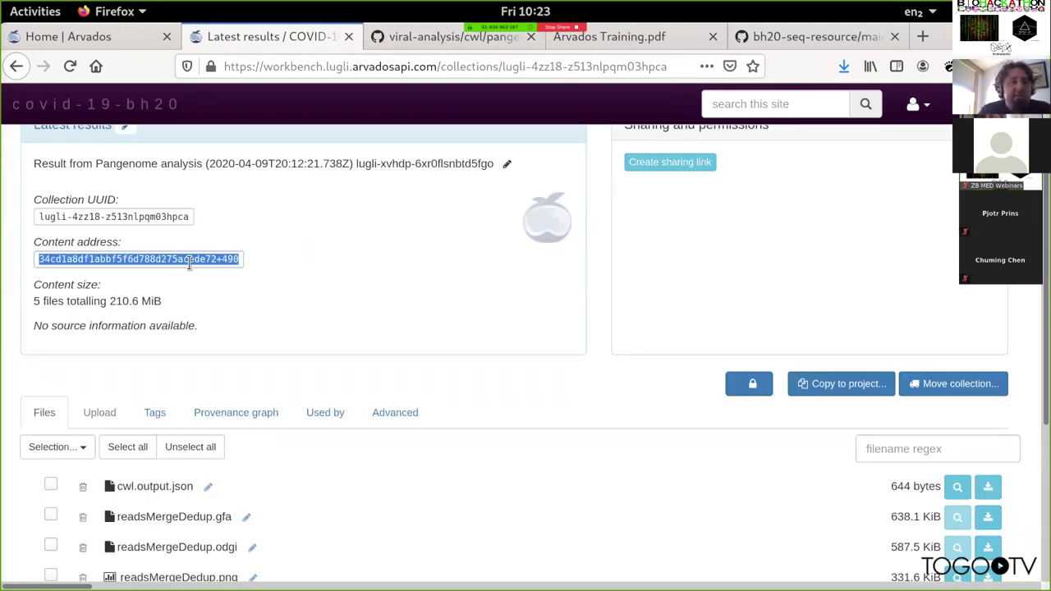
{"action": "triple_click", "coordinate": [130, 216]}
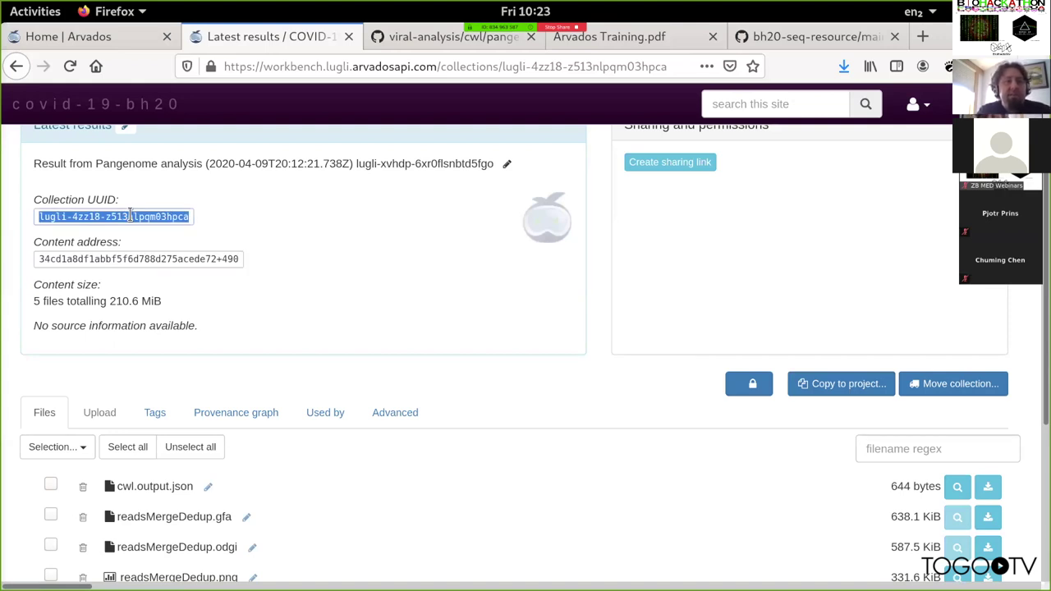
{"action": "triple_click", "coordinate": [138, 259]}
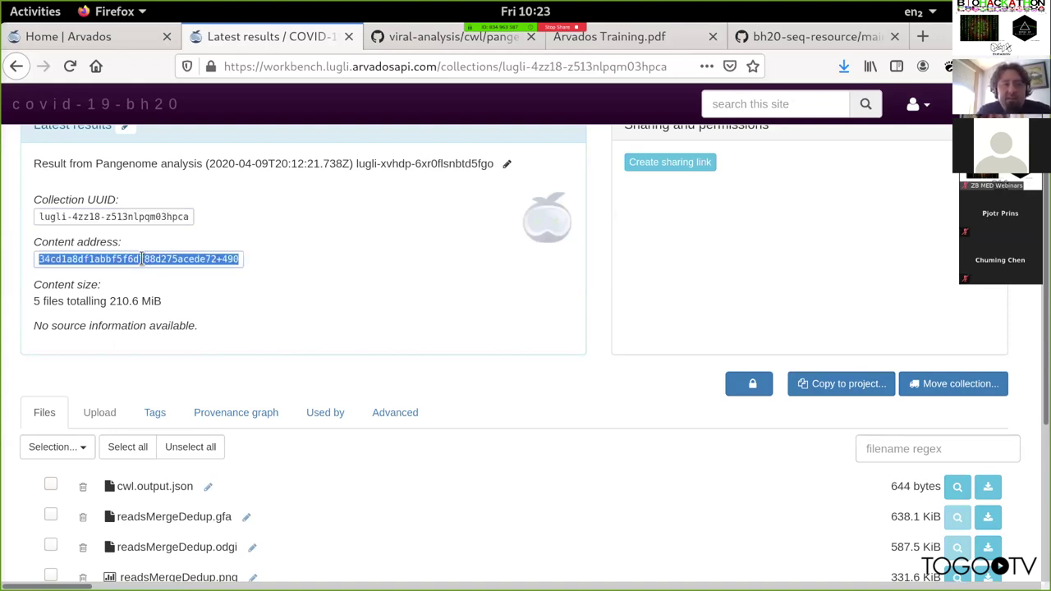
{"action": "left_click", "coordinate": [337, 308]}
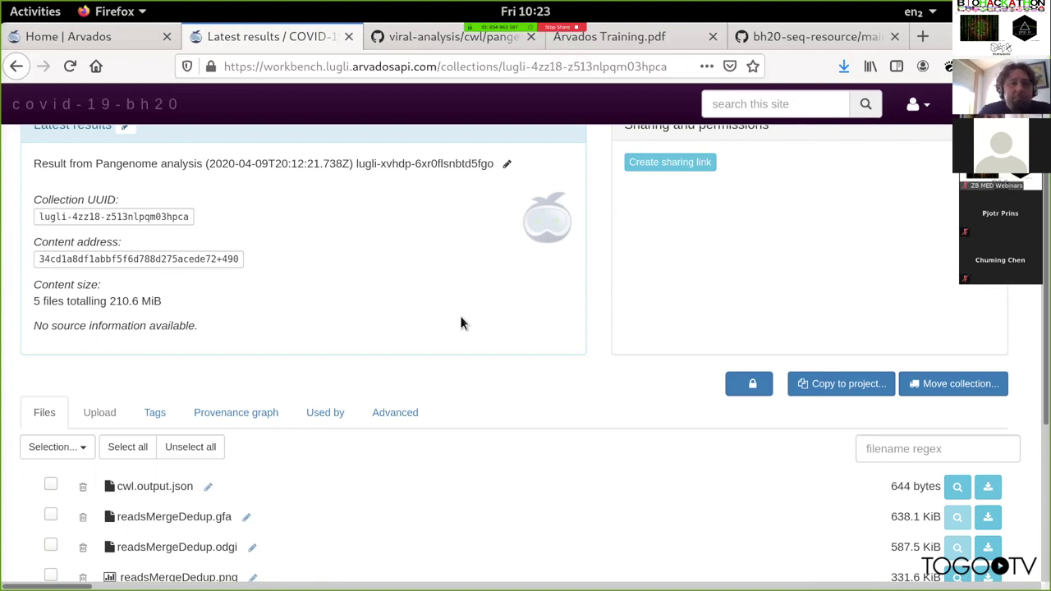
- Examine the Latest results collection's output files, the readsMergeDedup.png visualization and the collection details
{"action": "scroll", "coordinate": [460, 323], "scroll_direction": "down", "scroll_amount": 5}
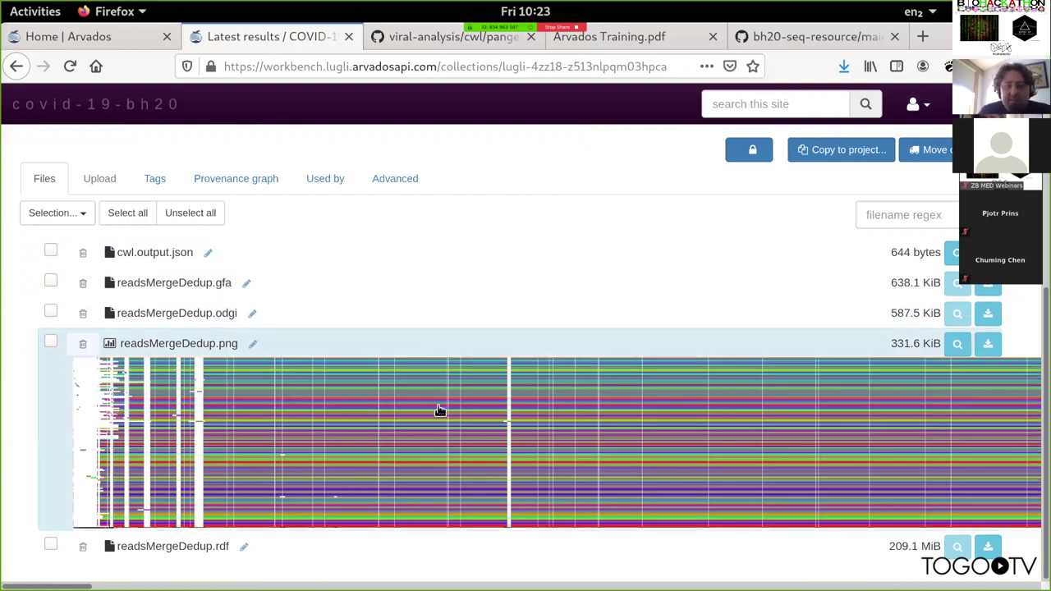
{"action": "scroll", "coordinate": [446, 485], "scroll_direction": "right", "scroll_amount": 3}
{"action": "scroll", "coordinate": [448, 488], "scroll_direction": "left", "scroll_amount": 3}
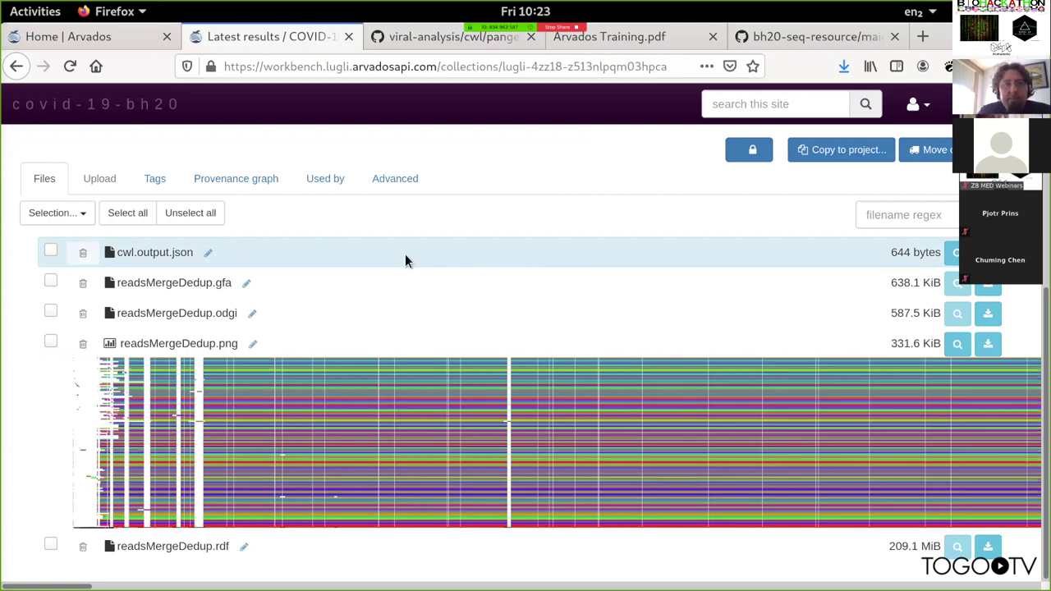
{"action": "mouse_move", "coordinate": [522, 37]}
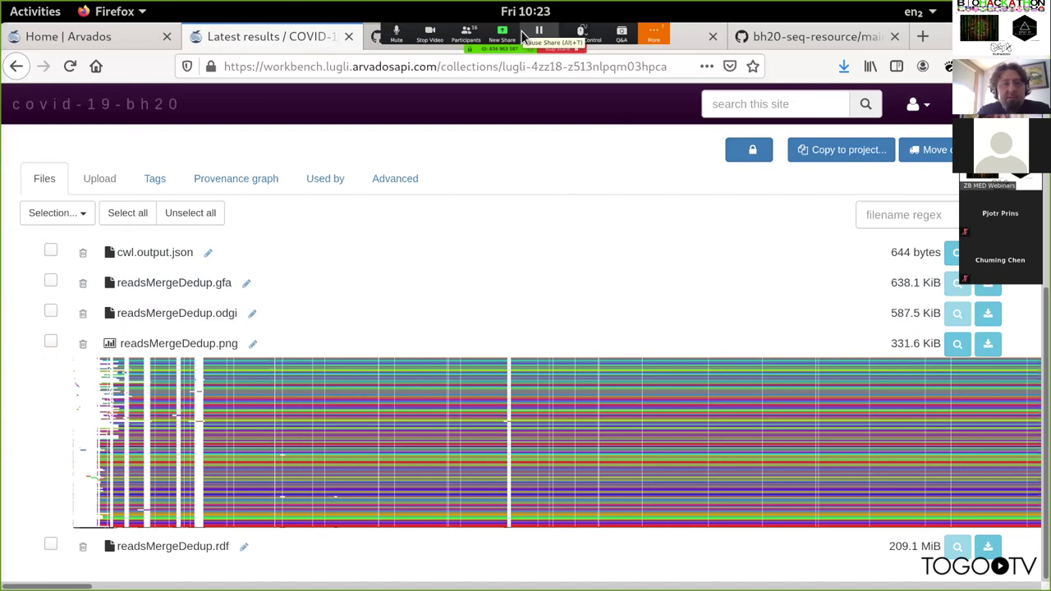
{"action": "scroll", "coordinate": [558, 249], "scroll_direction": "up", "scroll_amount": 5}
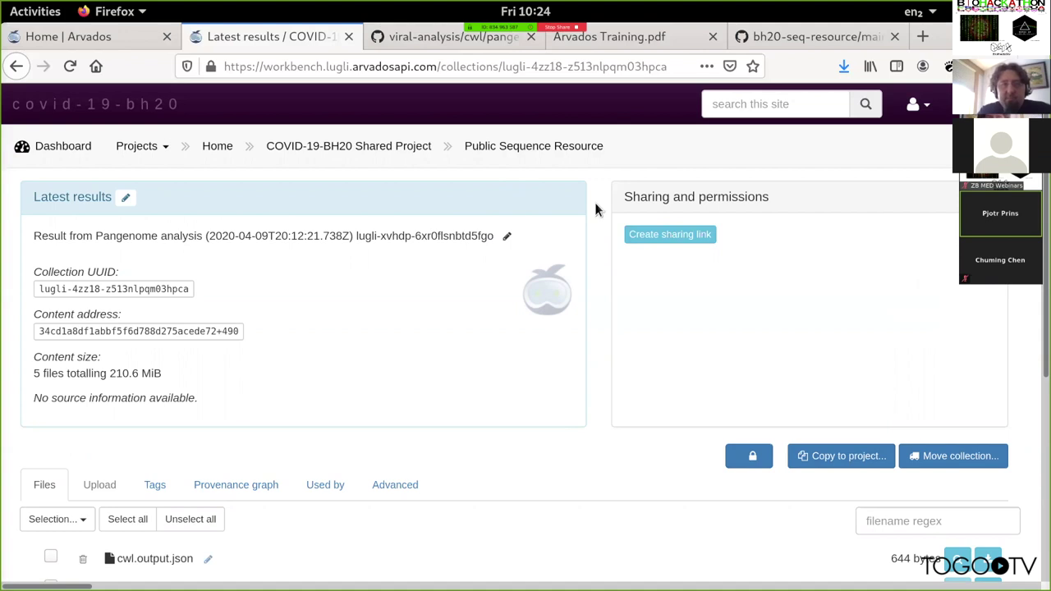
{"action": "scroll", "coordinate": [595, 218], "scroll_direction": "down", "scroll_amount": 1}
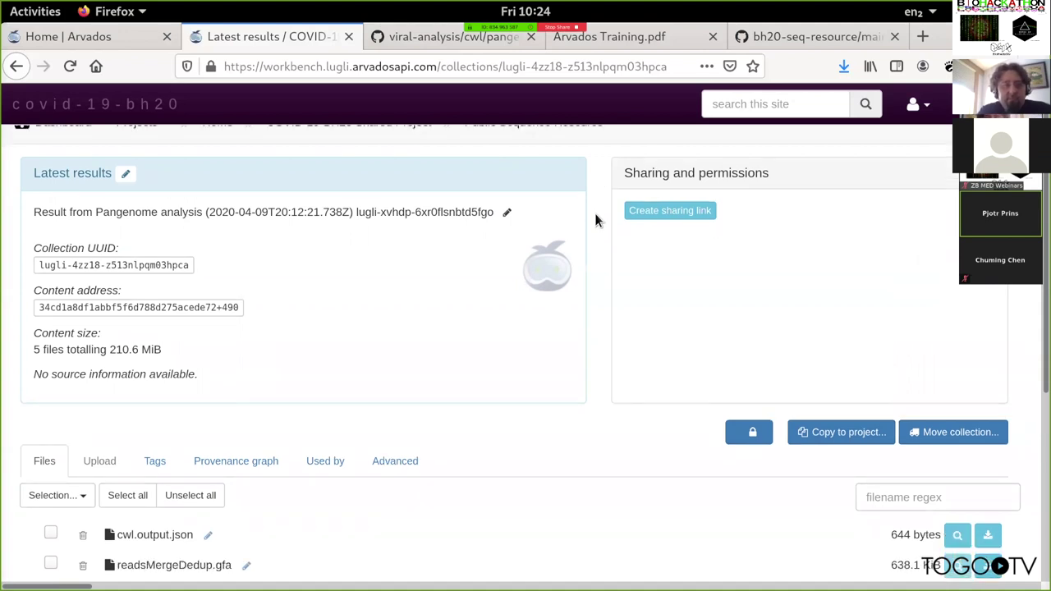
{"action": "scroll", "coordinate": [595, 220], "scroll_direction": "down", "scroll_amount": 4}
{"action": "scroll", "coordinate": [596, 219], "scroll_direction": "down", "scroll_amount": 3}
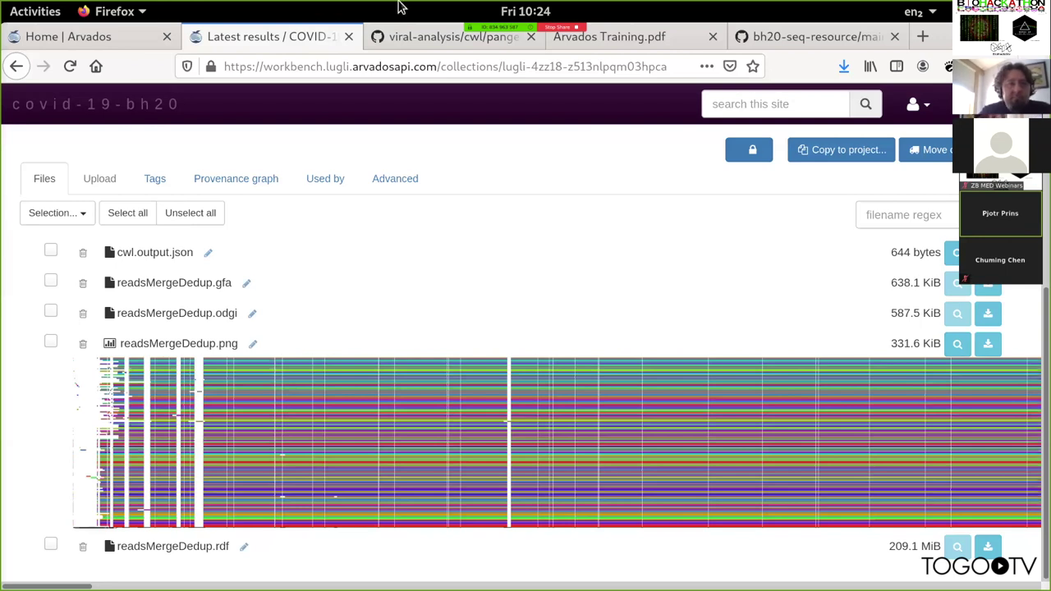
- Open pangenome-generate.cwl in the viral-analysis repository, examine its inputs, outputs and workflow steps, and return to the pangenome-generate folder
{"action": "left_click", "coordinate": [325, 178]}
{"action": "left_click", "coordinate": [403, 37]}
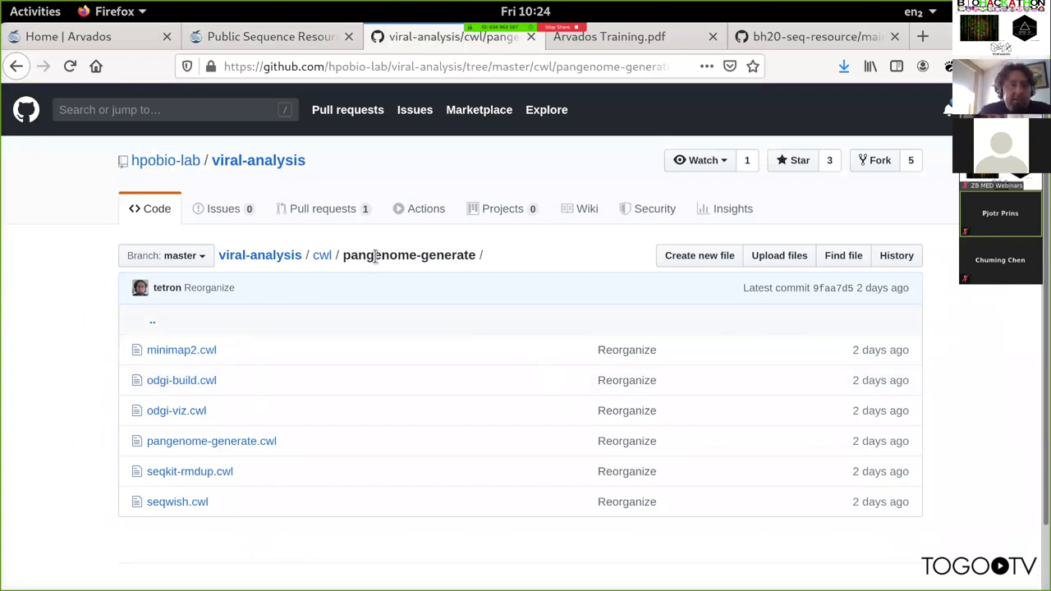
{"action": "left_click", "coordinate": [219, 441]}
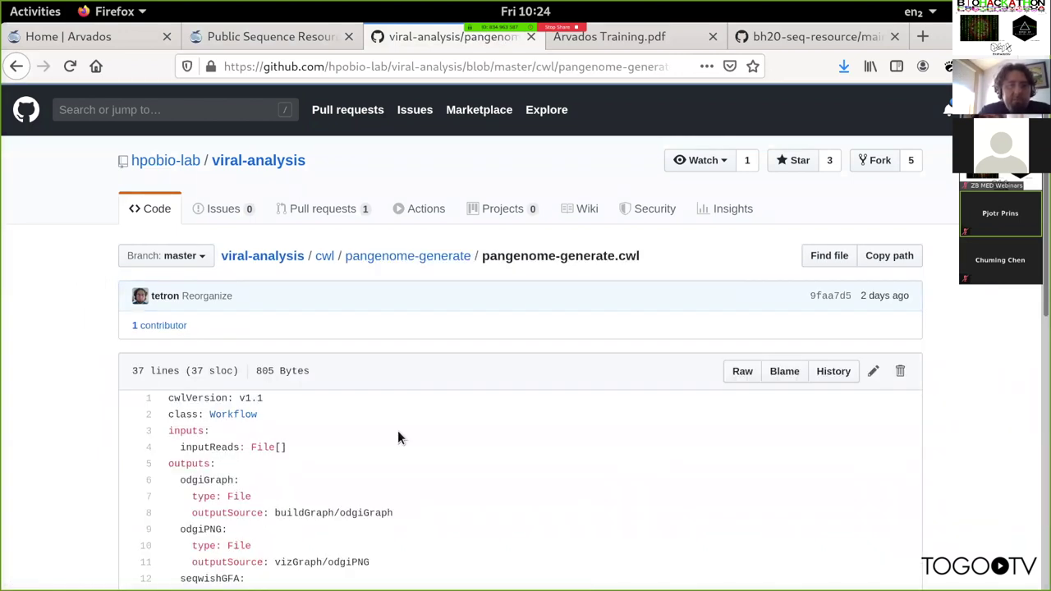
{"action": "scroll", "coordinate": [397, 430], "scroll_direction": "down", "scroll_amount": 4}
{"action": "scroll", "coordinate": [398, 430], "scroll_direction": "down", "scroll_amount": 4}
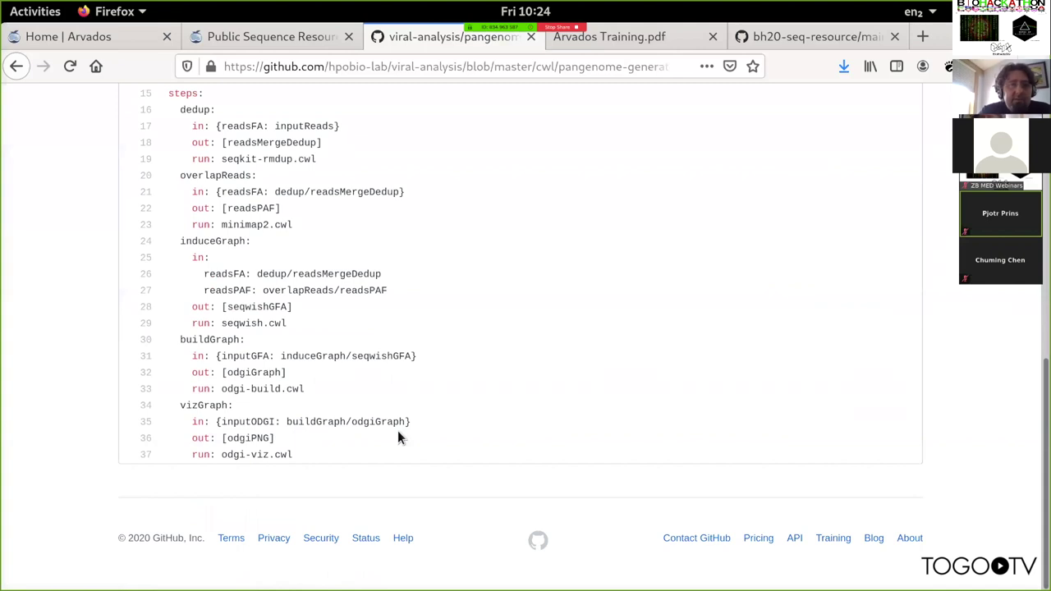
{"action": "scroll", "coordinate": [397, 438], "scroll_direction": "up", "scroll_amount": 3}
{"action": "scroll", "coordinate": [397, 430], "scroll_direction": "up", "scroll_amount": 3}
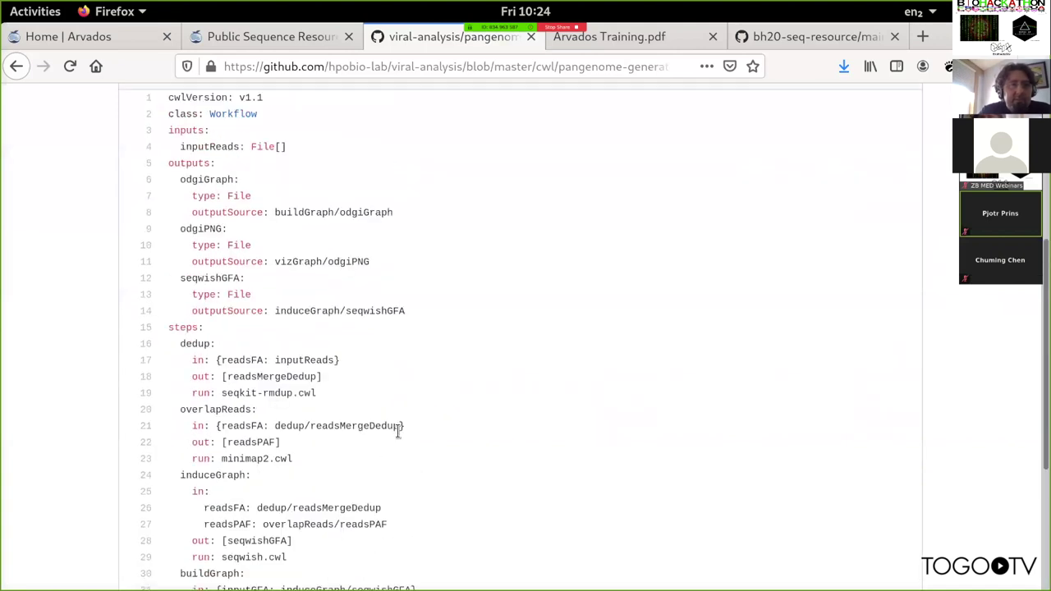
{"action": "scroll", "coordinate": [398, 433], "scroll_direction": "down", "scroll_amount": 5}
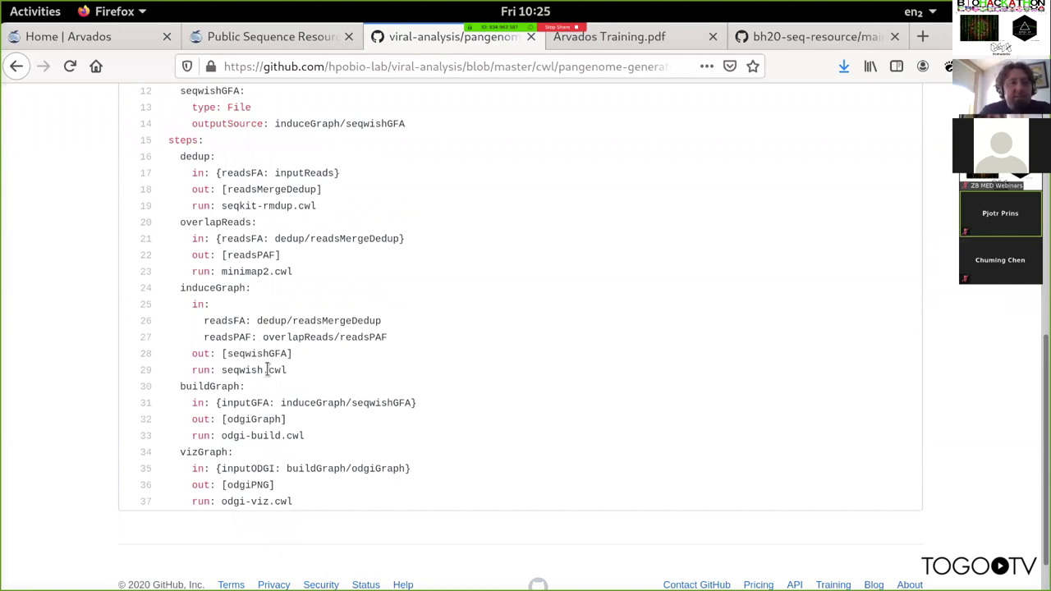
{"action": "left_click", "coordinate": [16, 66]}
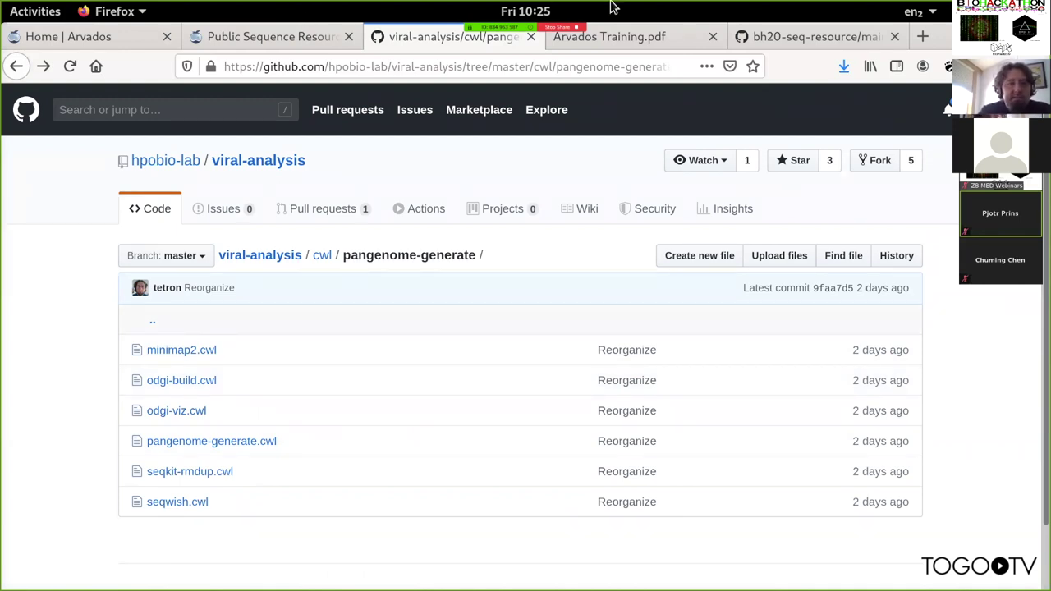
- Revisit the analyzer's main.py in the bh20-seq-resource repository and go up to the validate_upload function
{"action": "left_click", "coordinate": [301, 35]}
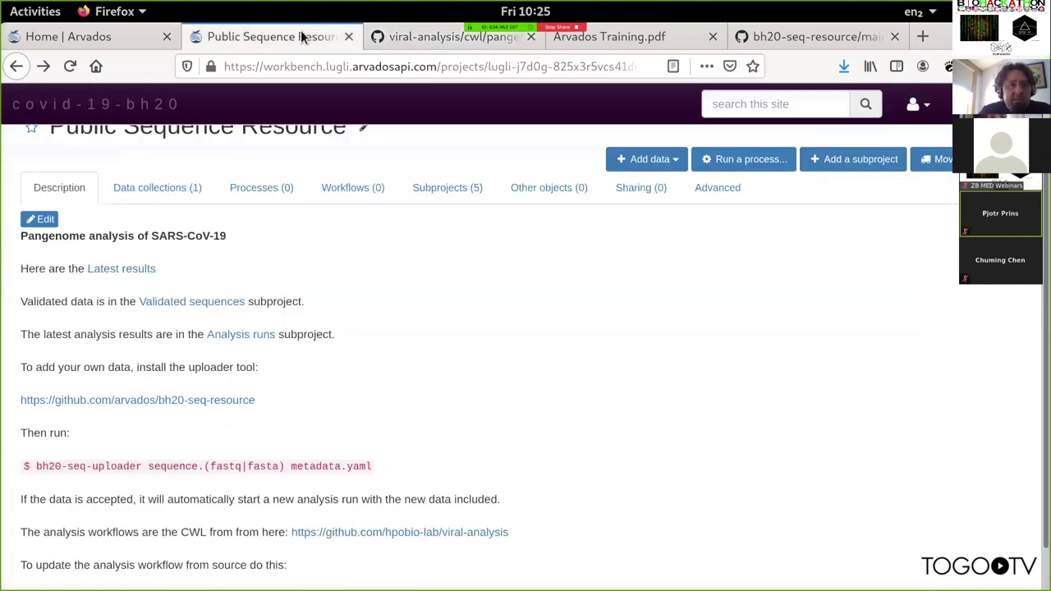
{"action": "left_click", "coordinate": [418, 39]}
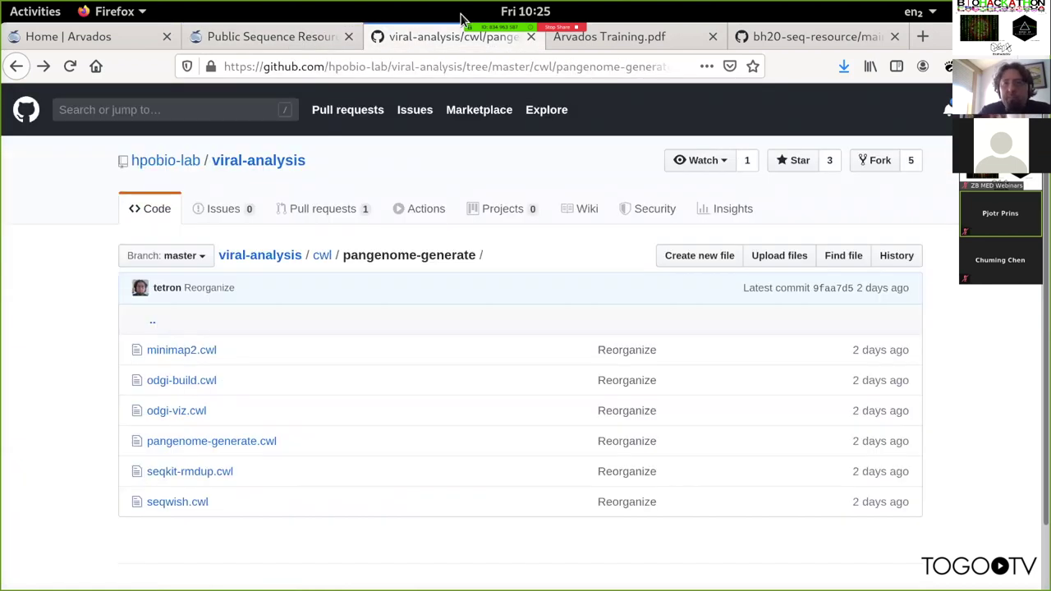
{"action": "left_click", "coordinate": [797, 39]}
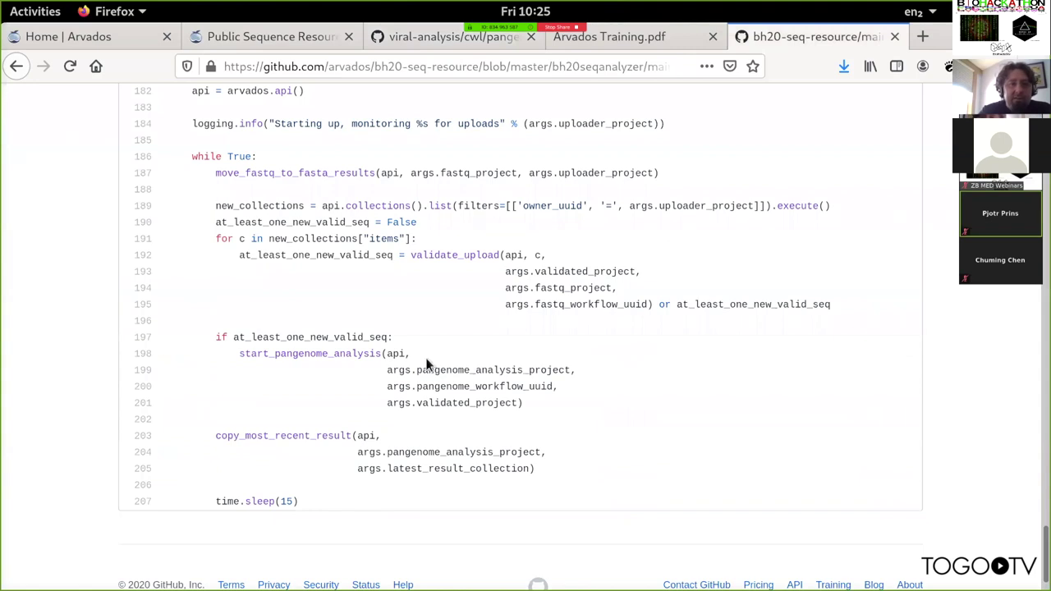
{"action": "scroll", "coordinate": [426, 361], "scroll_direction": "up", "scroll_amount": 20}
{"action": "scroll", "coordinate": [426, 358], "scroll_direction": "up", "scroll_amount": 13}
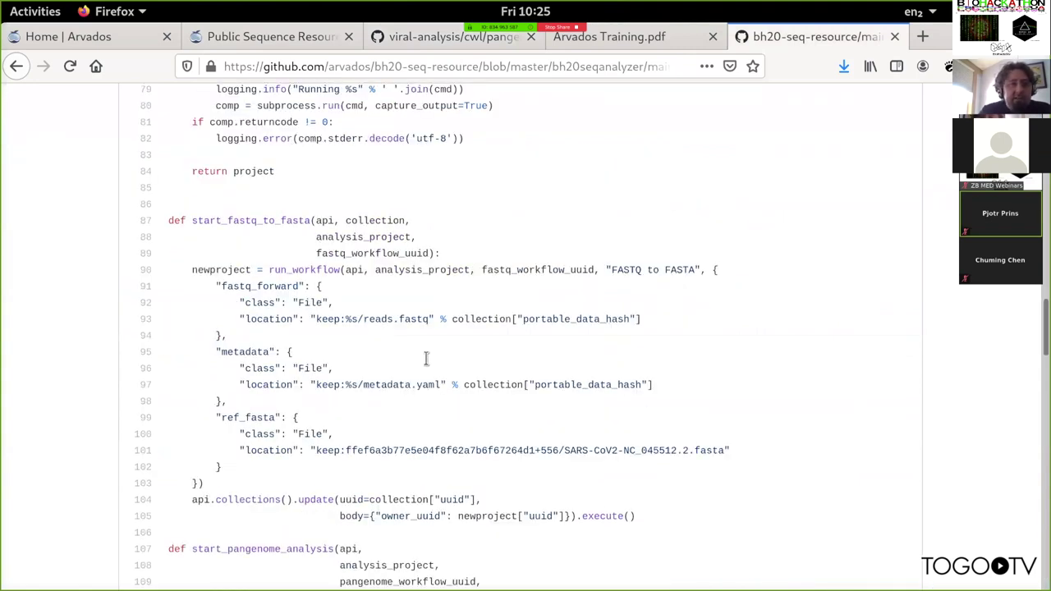
{"action": "scroll", "coordinate": [426, 358], "scroll_direction": "up", "scroll_amount": 20}
{"action": "scroll", "coordinate": [425, 354], "scroll_direction": "down", "scroll_amount": 10}
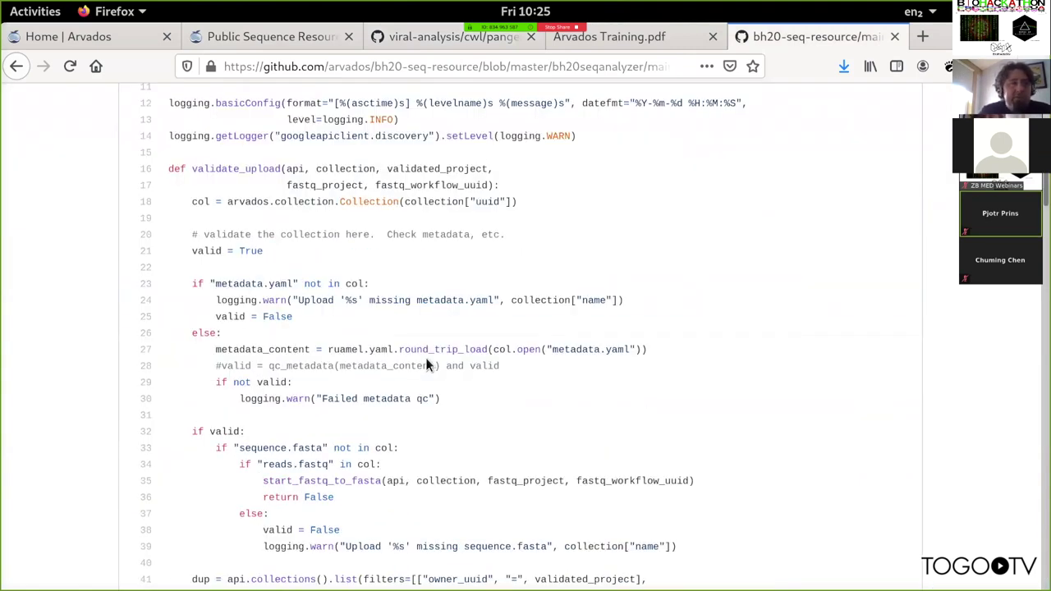
- Examine the duplicate check and the valid and invalid upload handling in validate_upload, and go down to the run_workflow function
{"action": "scroll", "coordinate": [426, 365], "scroll_direction": "down", "scroll_amount": 10}
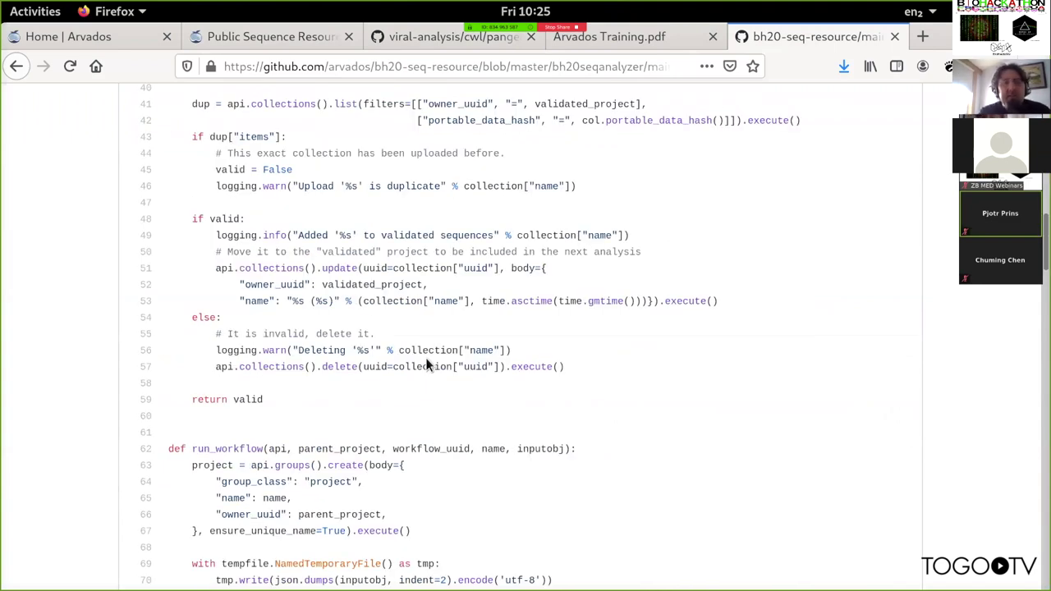
{"action": "scroll", "coordinate": [427, 362], "scroll_direction": "up", "scroll_amount": 2}
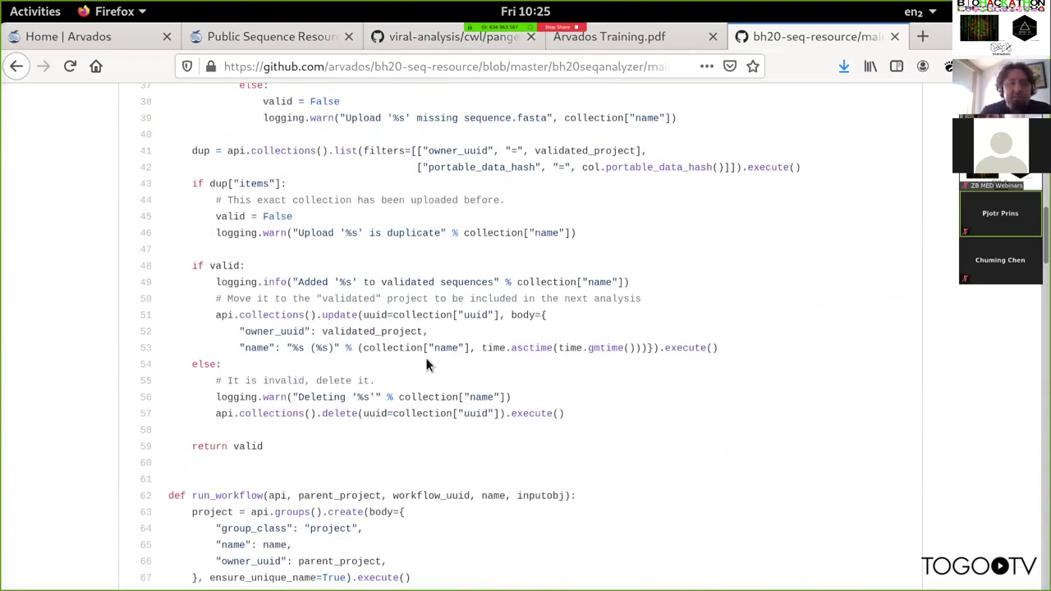
{"action": "scroll", "coordinate": [427, 361], "scroll_direction": "down", "scroll_amount": 2}
{"action": "scroll", "coordinate": [427, 365], "scroll_direction": "up", "scroll_amount": 4}
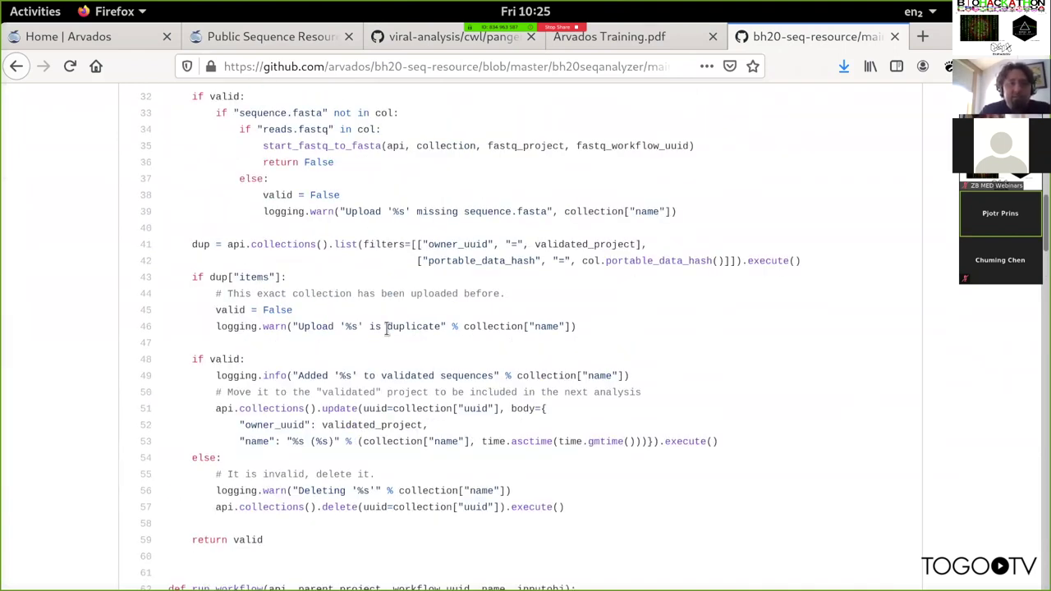
{"action": "scroll", "coordinate": [388, 332], "scroll_direction": "down", "scroll_amount": 10}
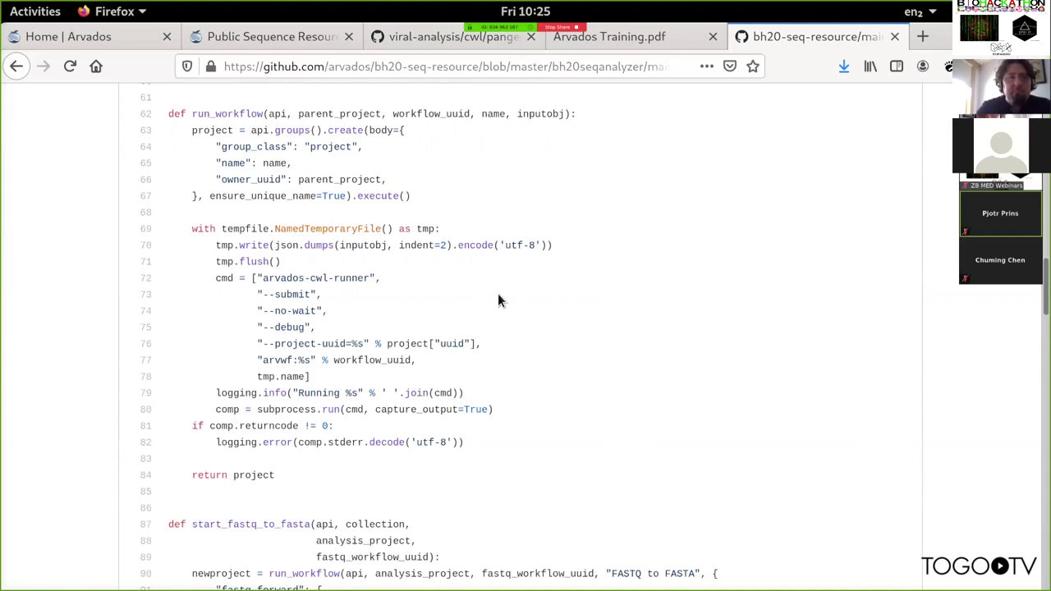
- Return to the Public Sequence Resource project in Arvados and review its description down to the workflow update command
{"action": "left_click", "coordinate": [257, 42]}
{"action": "scroll", "coordinate": [366, 340], "scroll_direction": "down", "scroll_amount": 1}
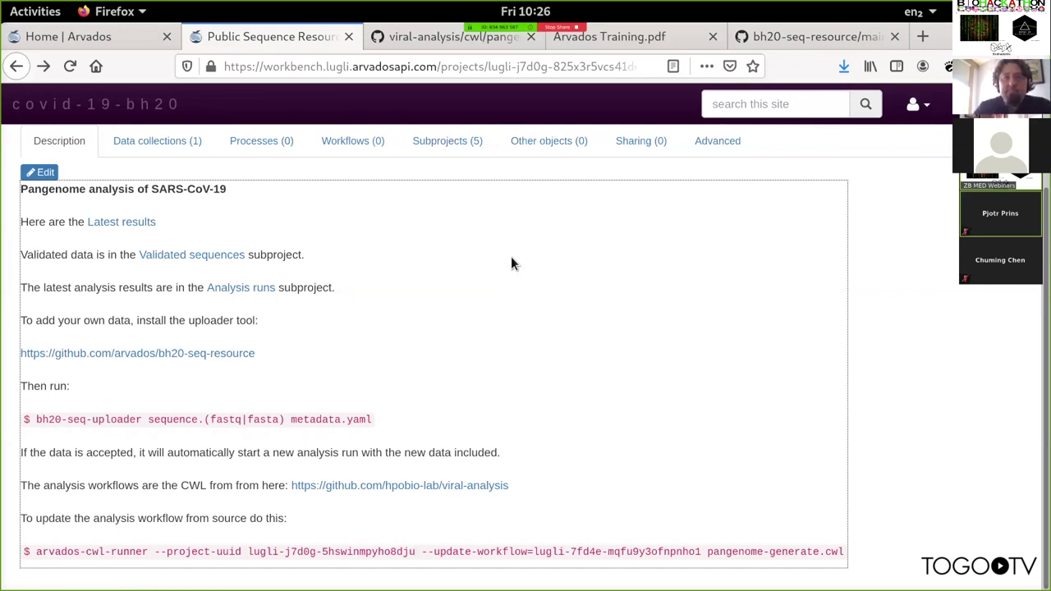
{"action": "mouse_move", "coordinate": [526, 37]}
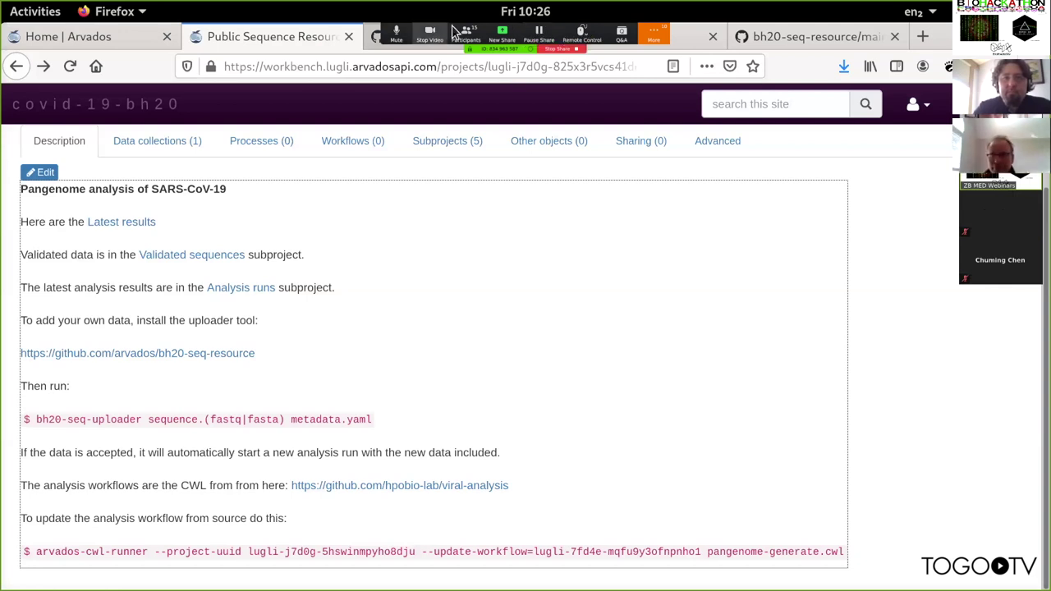
{"action": "left_click", "coordinate": [502, 41]}
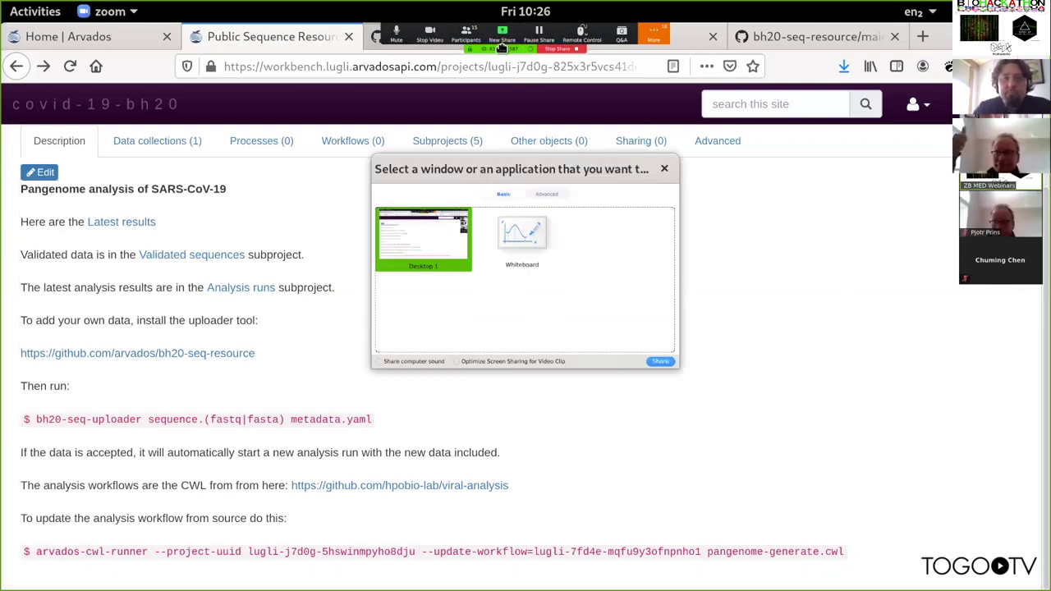
{"action": "left_click", "coordinate": [669, 153]}
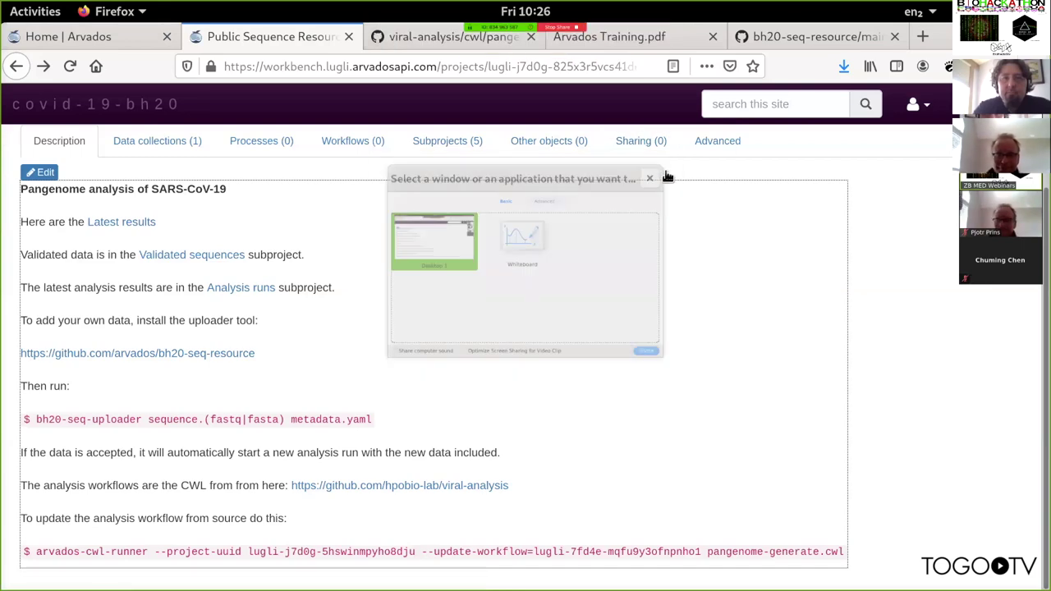